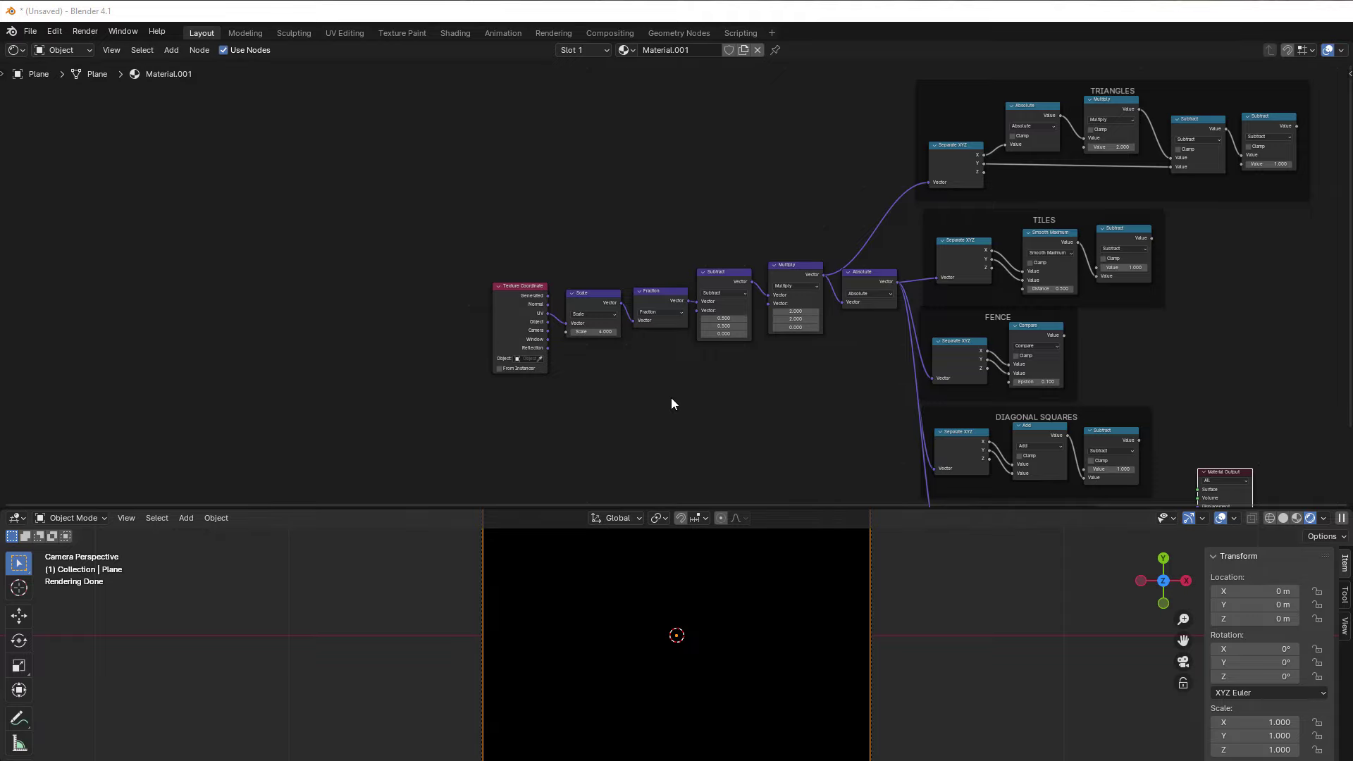
Zoom in and box-select the Scale and Fraction nodes together.
scroll(673, 398, up, 3)
scroll(689, 405, up, 1)
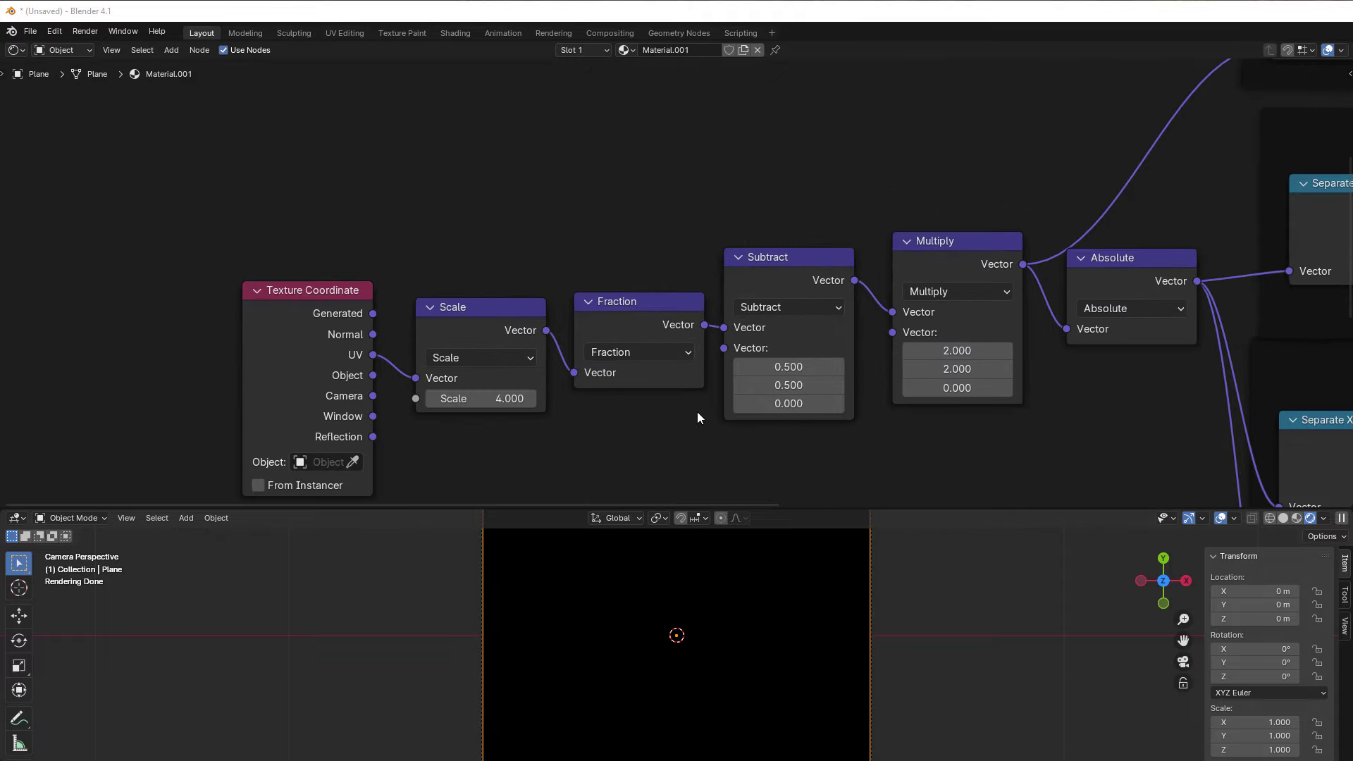
scroll(654, 451, up, 1)
scroll(746, 396, up, 1)
scroll(748, 399, up, 1)
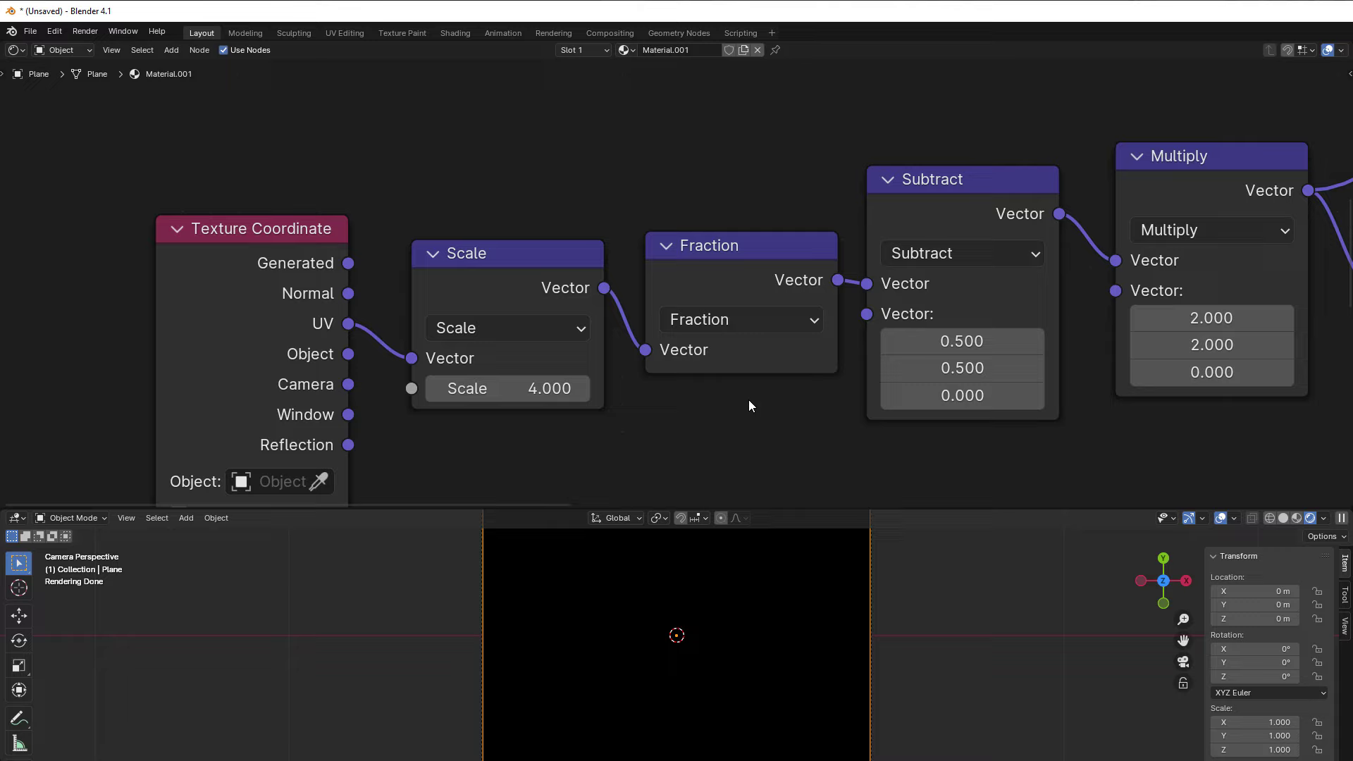
drag(413, 167, 799, 467)
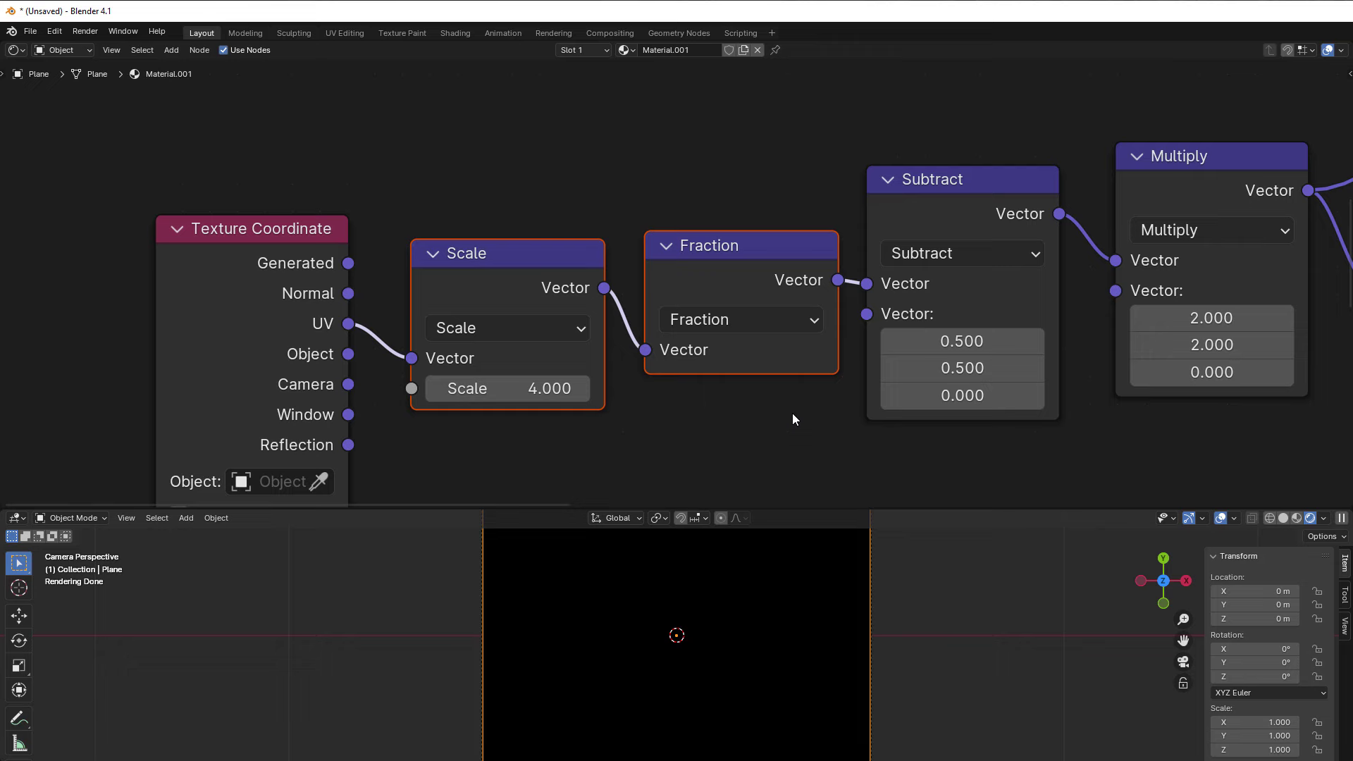
Pan along the chain and box-select the Subtract and Multiply nodes.
scroll(845, 414, down, 2)
middle_drag(932, 415, 570, 425)
drag(498, 123, 790, 429)
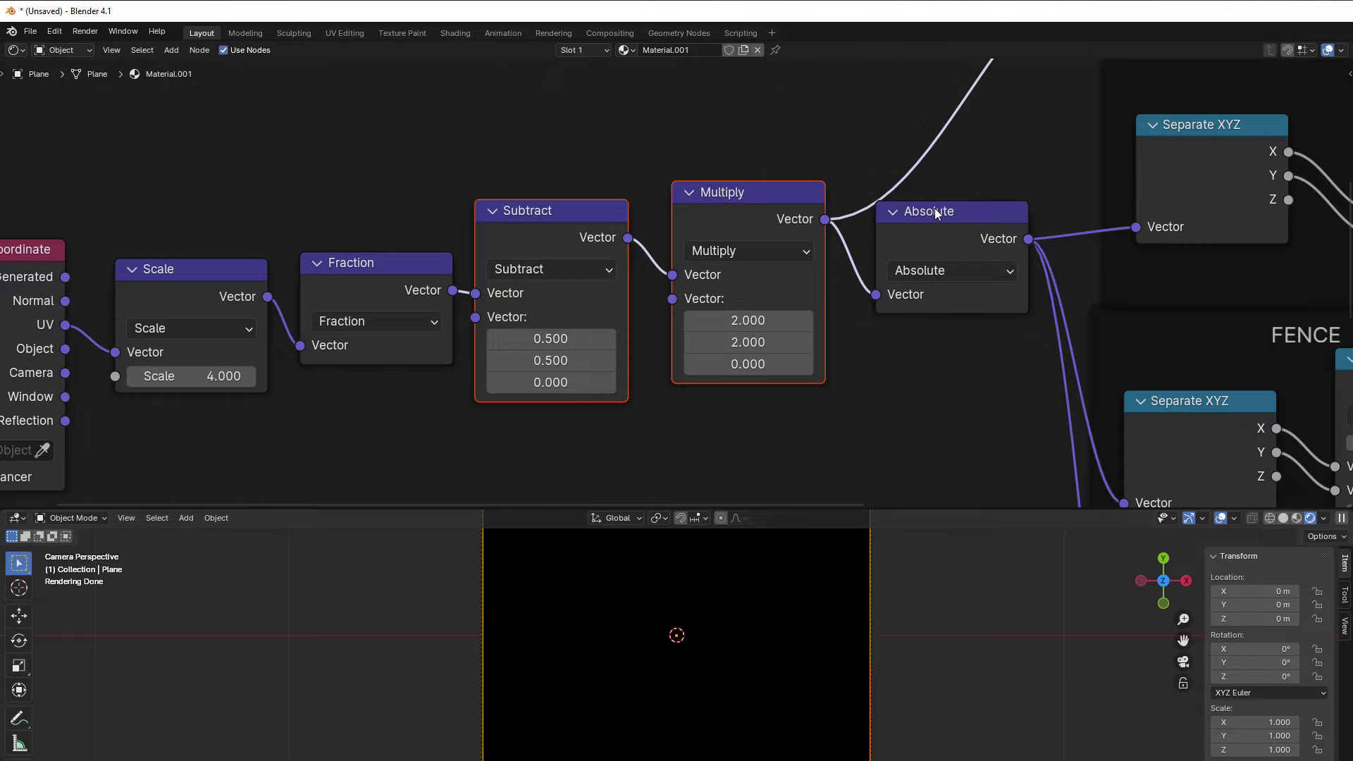
Center the CIRCLE frame in view and place Material Output beside it.
scroll(734, 364, down, 2)
scroll(772, 408, down, 5)
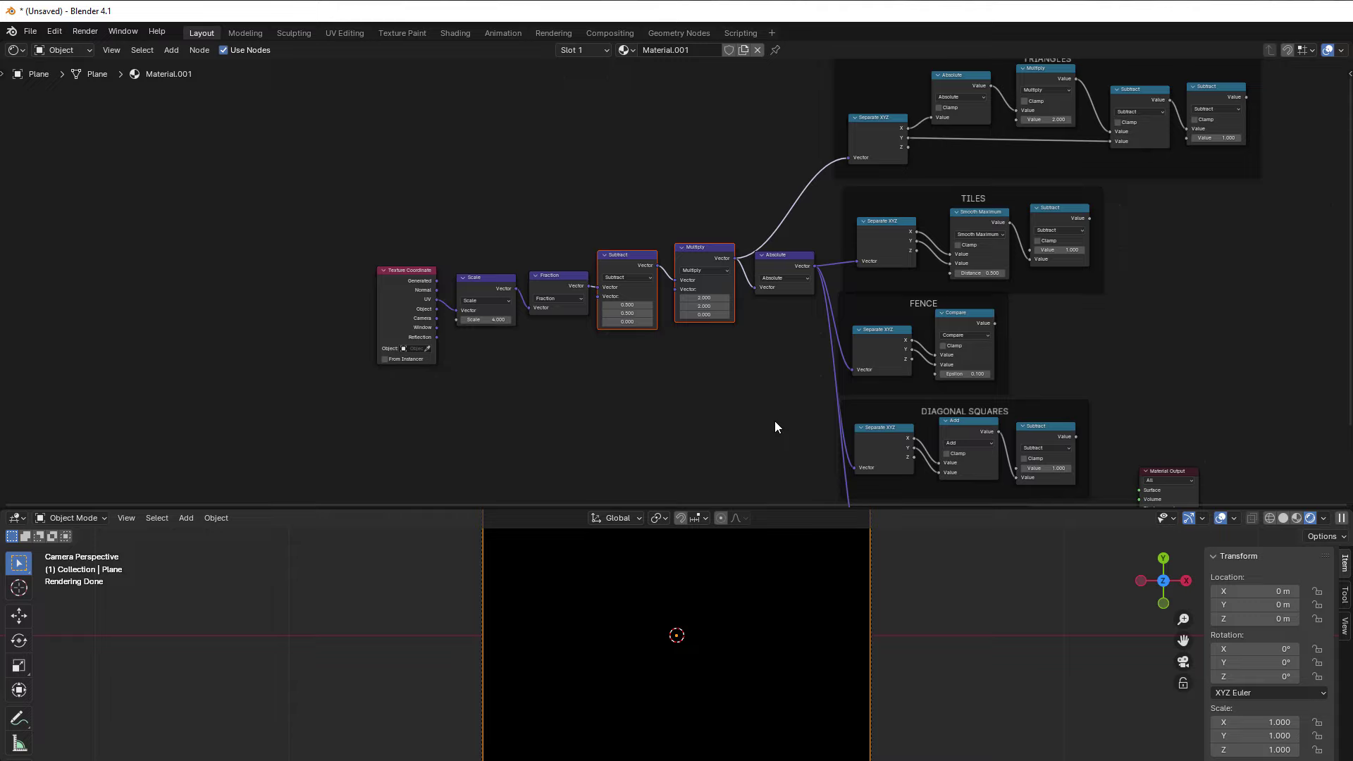
middle_drag(776, 426, 644, 337)
scroll(630, 333, up, 4)
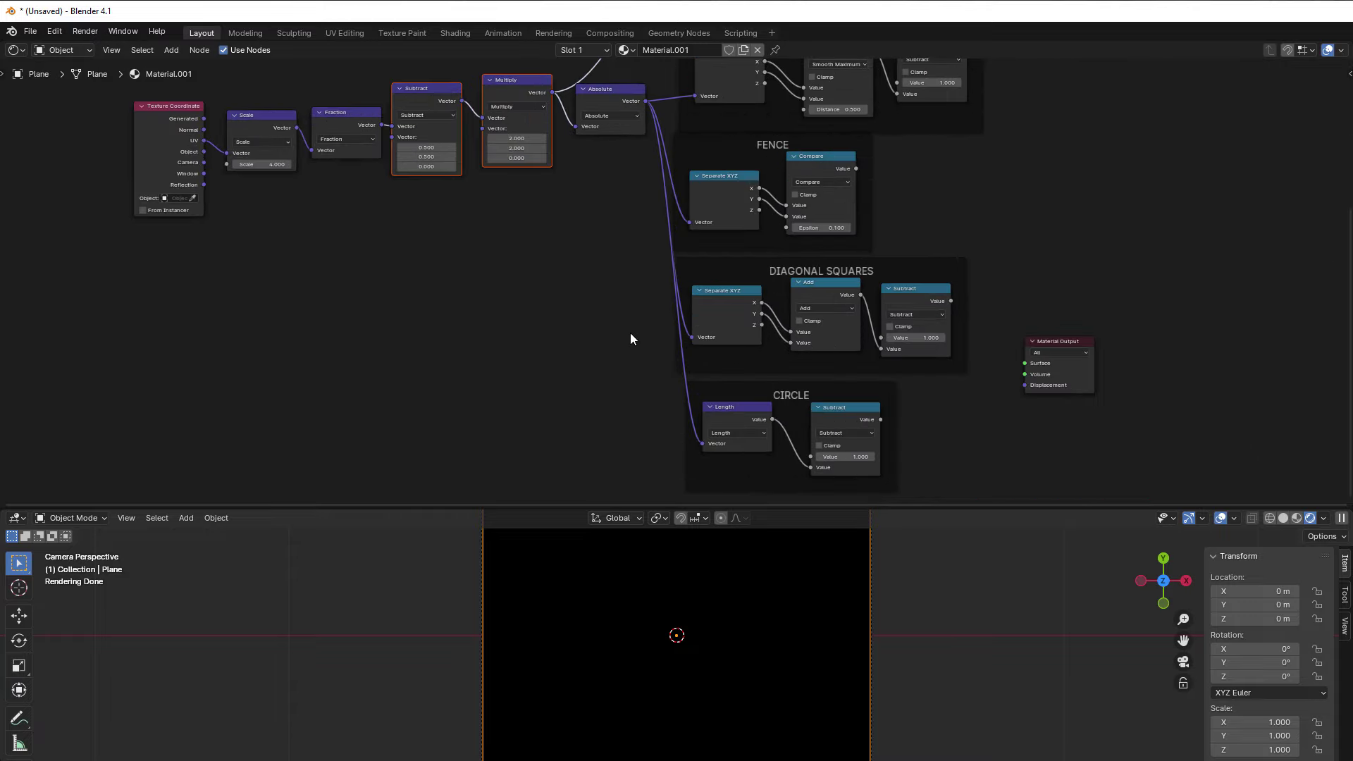
middle_drag(632, 408, 613, 257)
scroll(599, 321, up, 1)
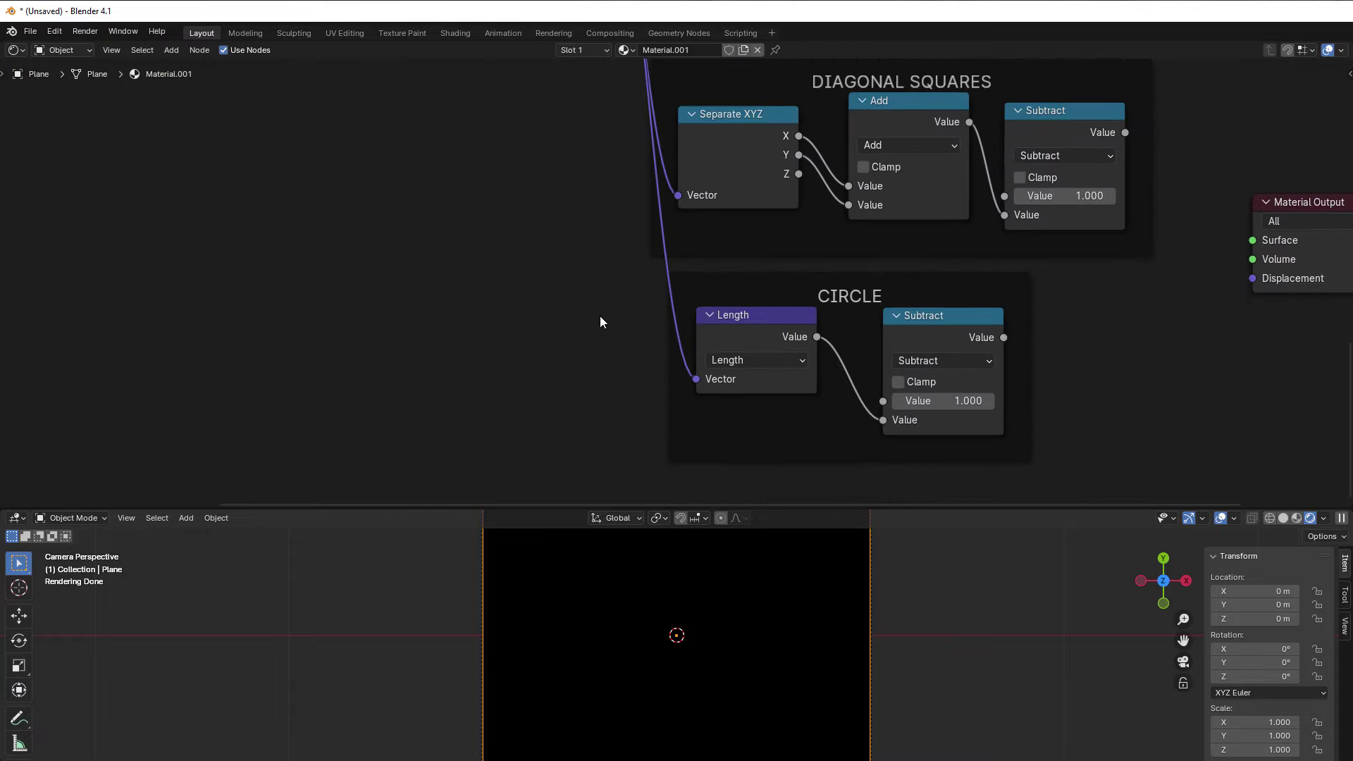
scroll(596, 350, up, 1)
middle_drag(595, 351, 460, 334)
drag(1193, 171, 1062, 309)
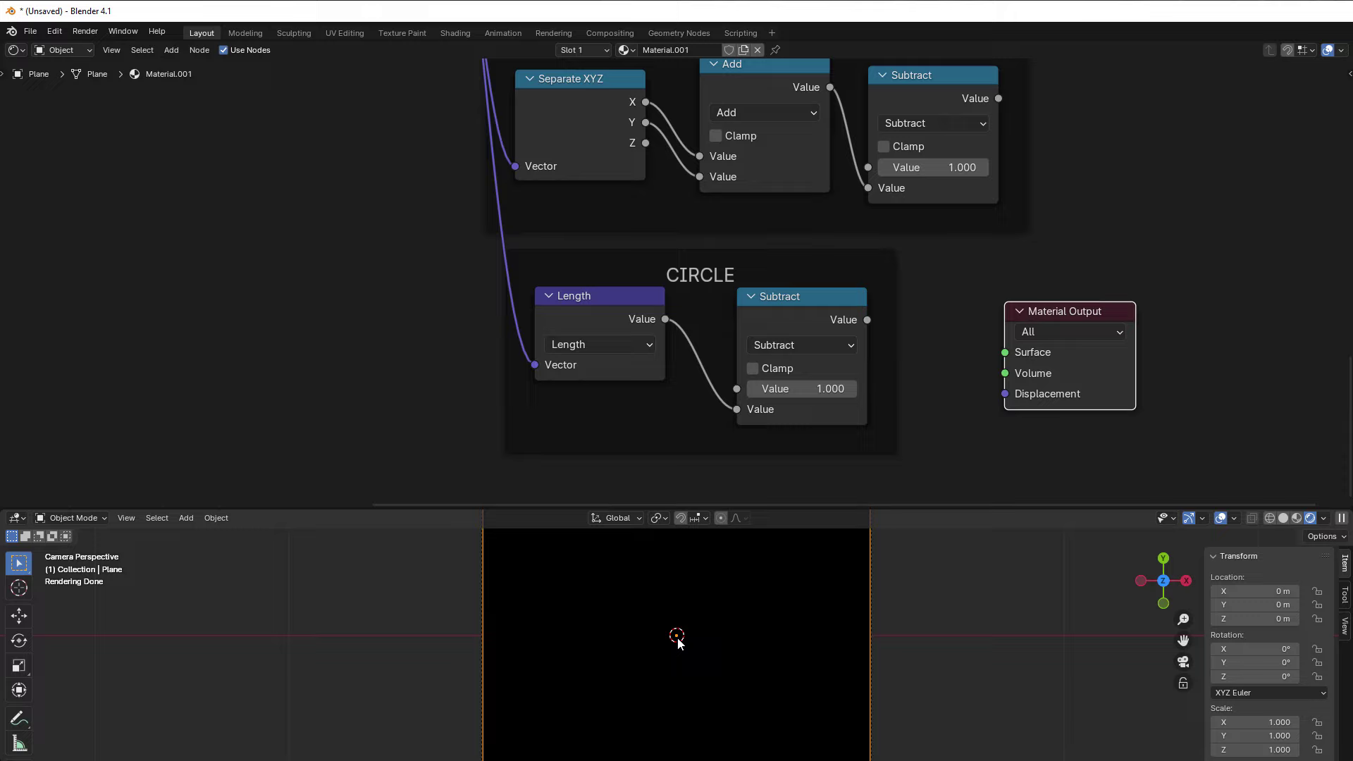
Preview the Length output, then wire CIRCLE's Subtract result into Surface.
drag(663, 320, 1005, 353)
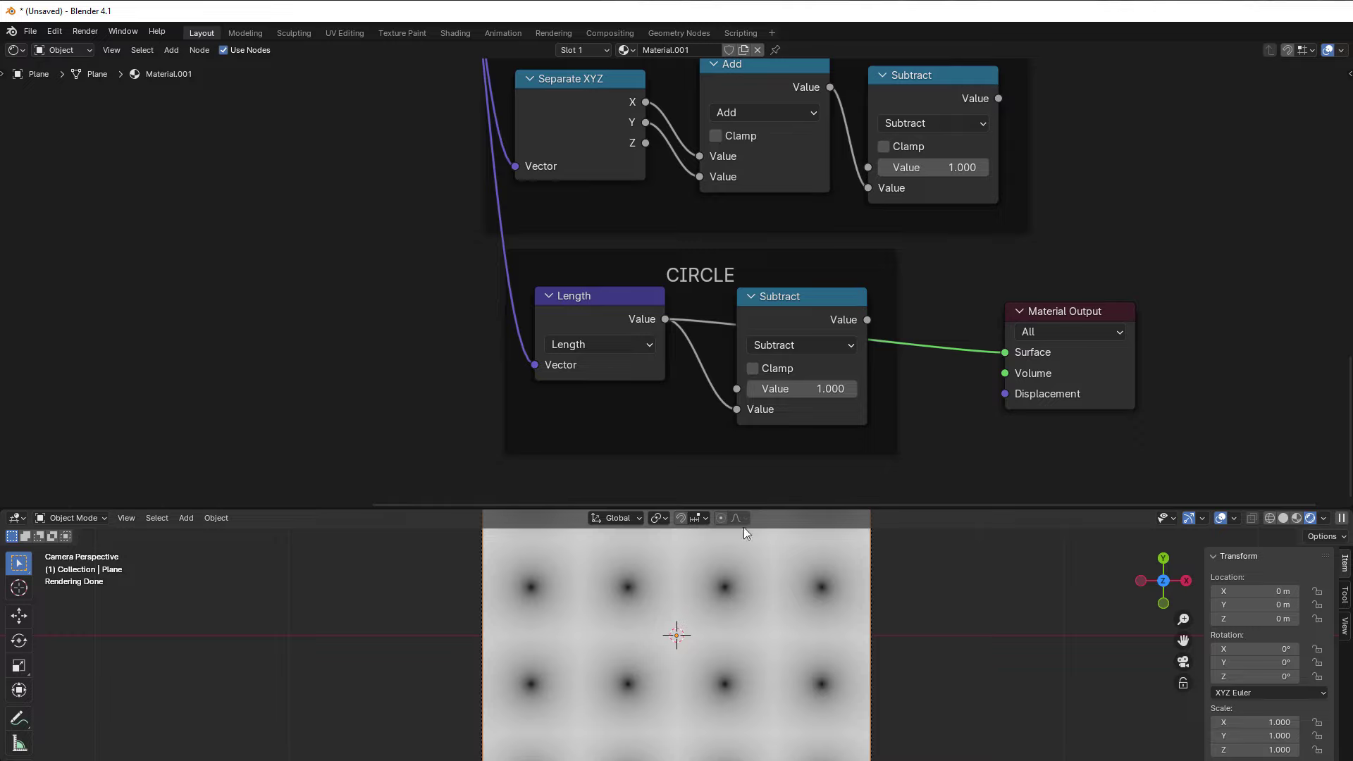
drag(867, 319, 1005, 352)
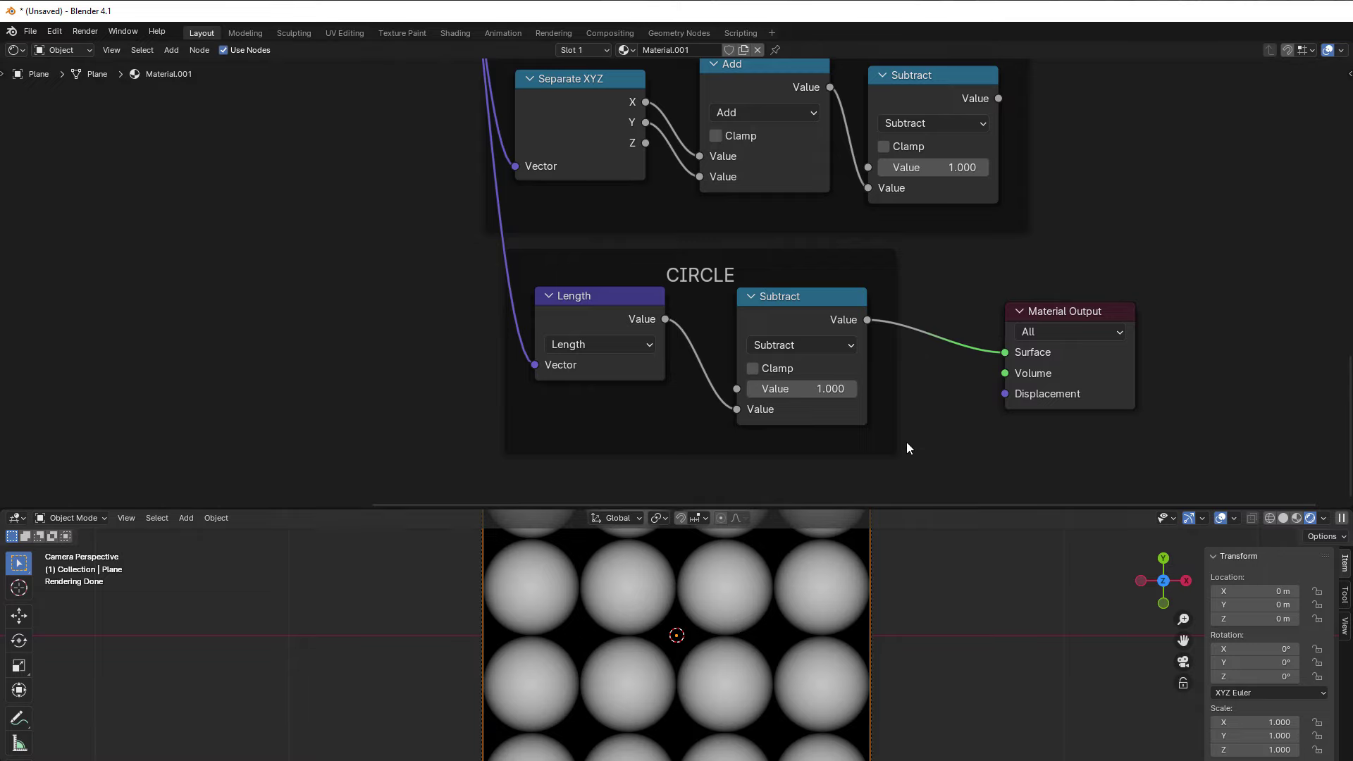
scroll(881, 458, down, 3)
drag(909, 353, 1012, 181)
Wire the DIAGONAL SQUARES Subtract result into Surface, after briefly previewing its Add output.
scroll(988, 395, up, 2)
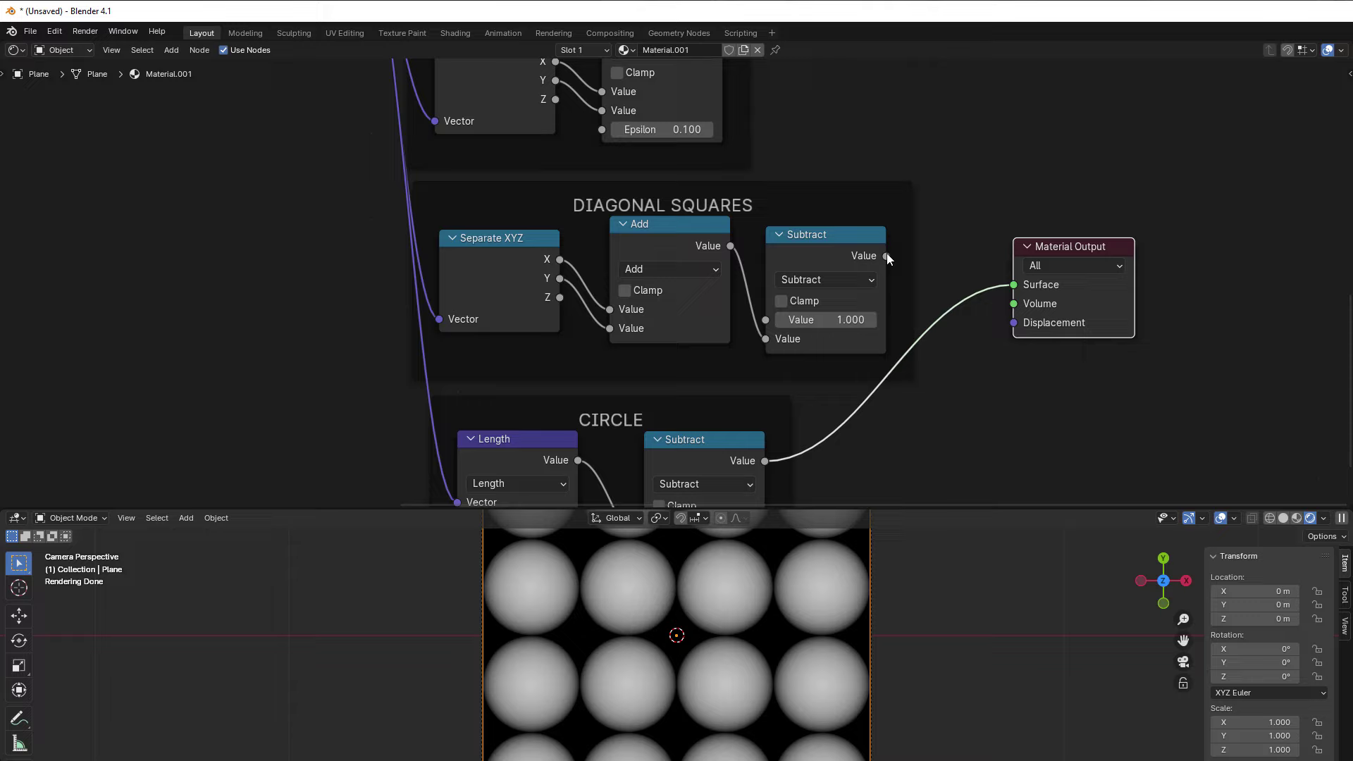
drag(887, 256, 1013, 285)
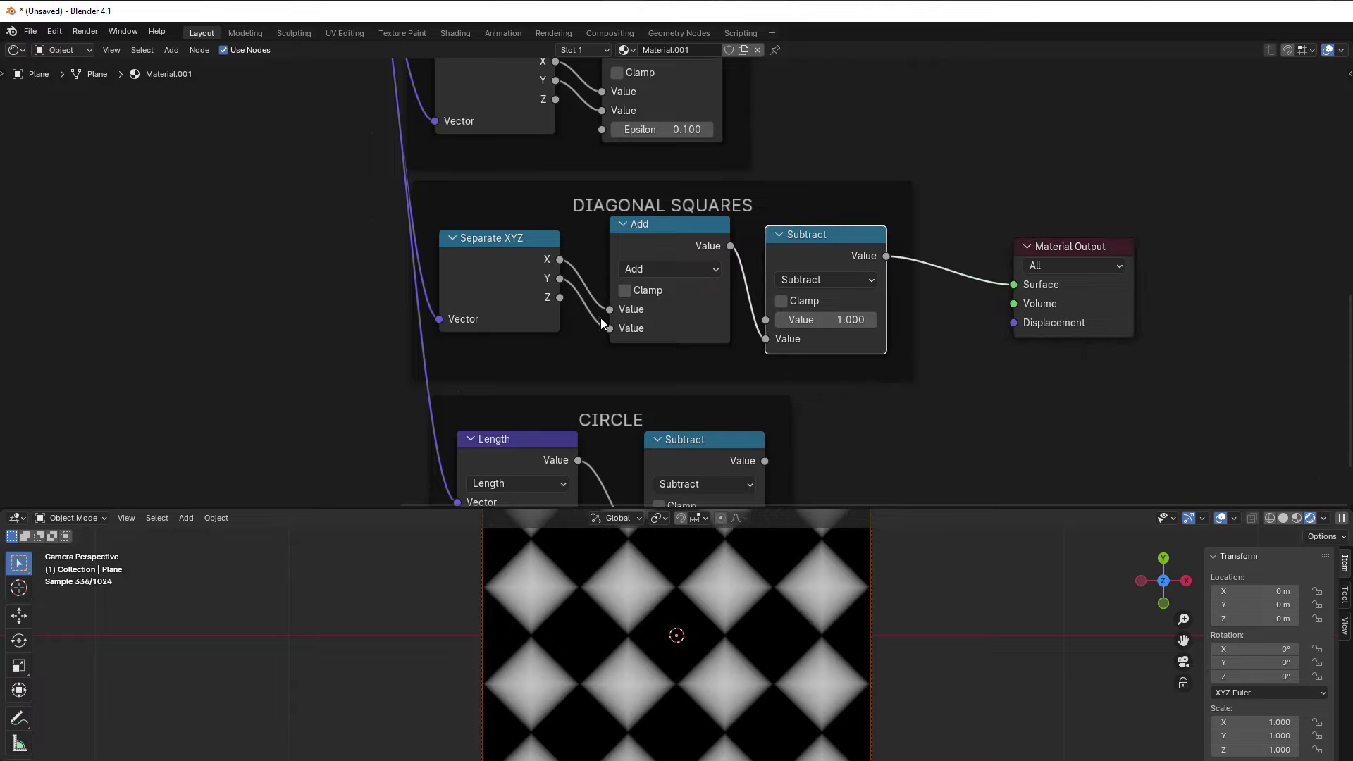
scroll(319, 259, down, 1)
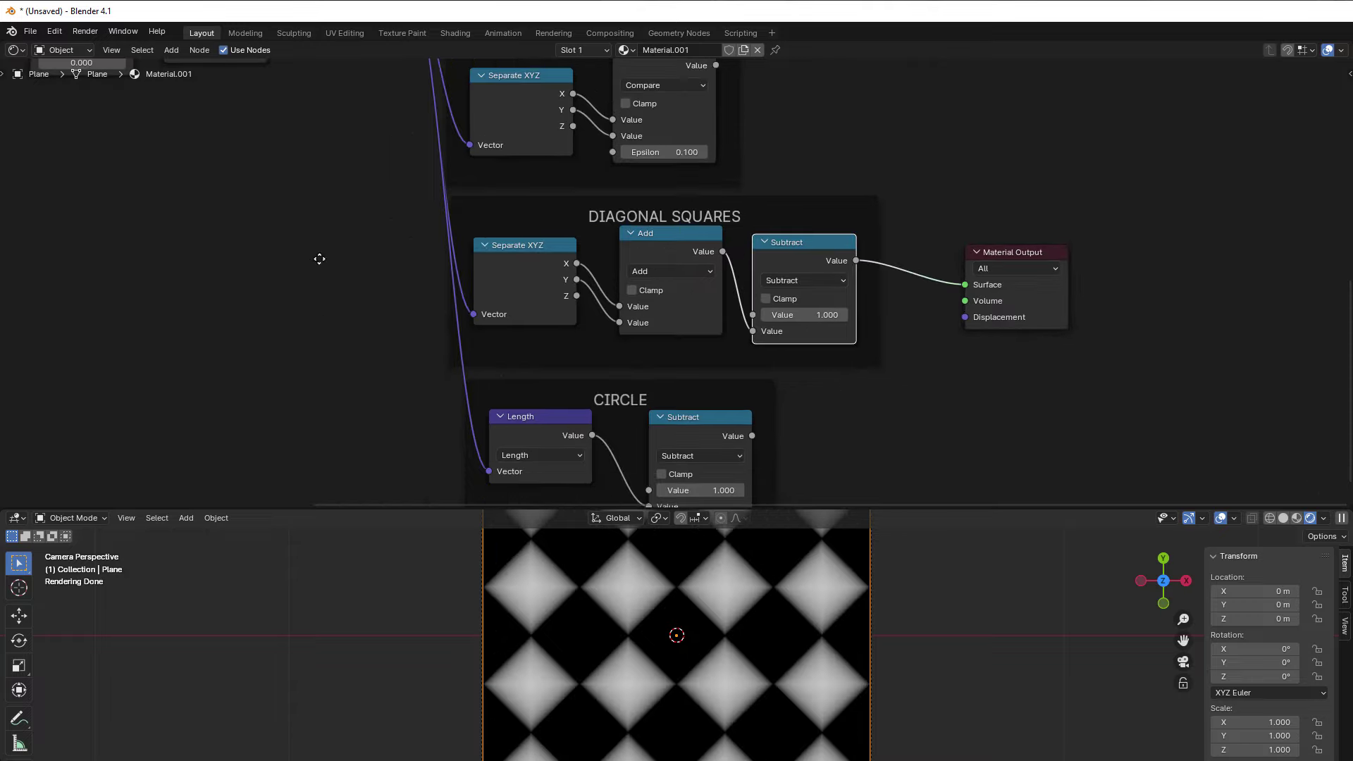
middle_drag(319, 259, 391, 271)
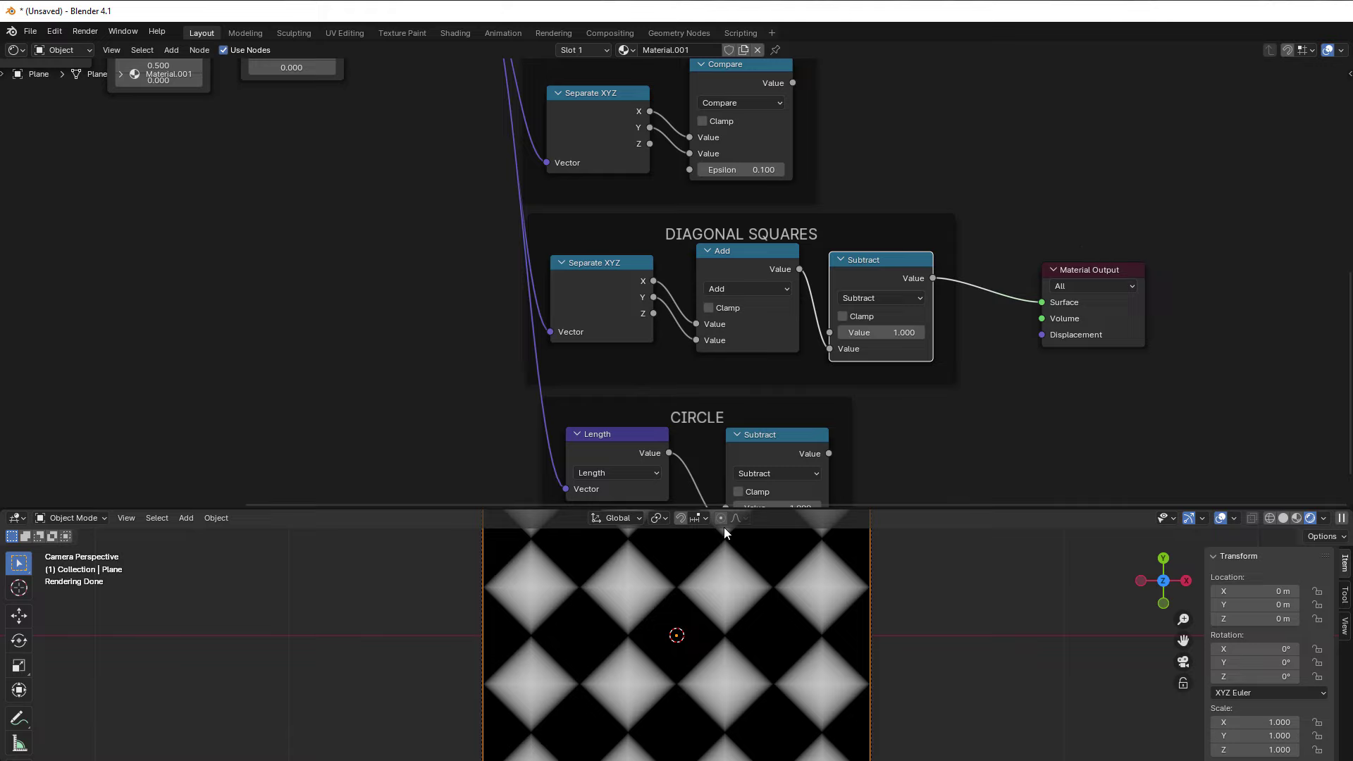
drag(799, 268, 1055, 305)
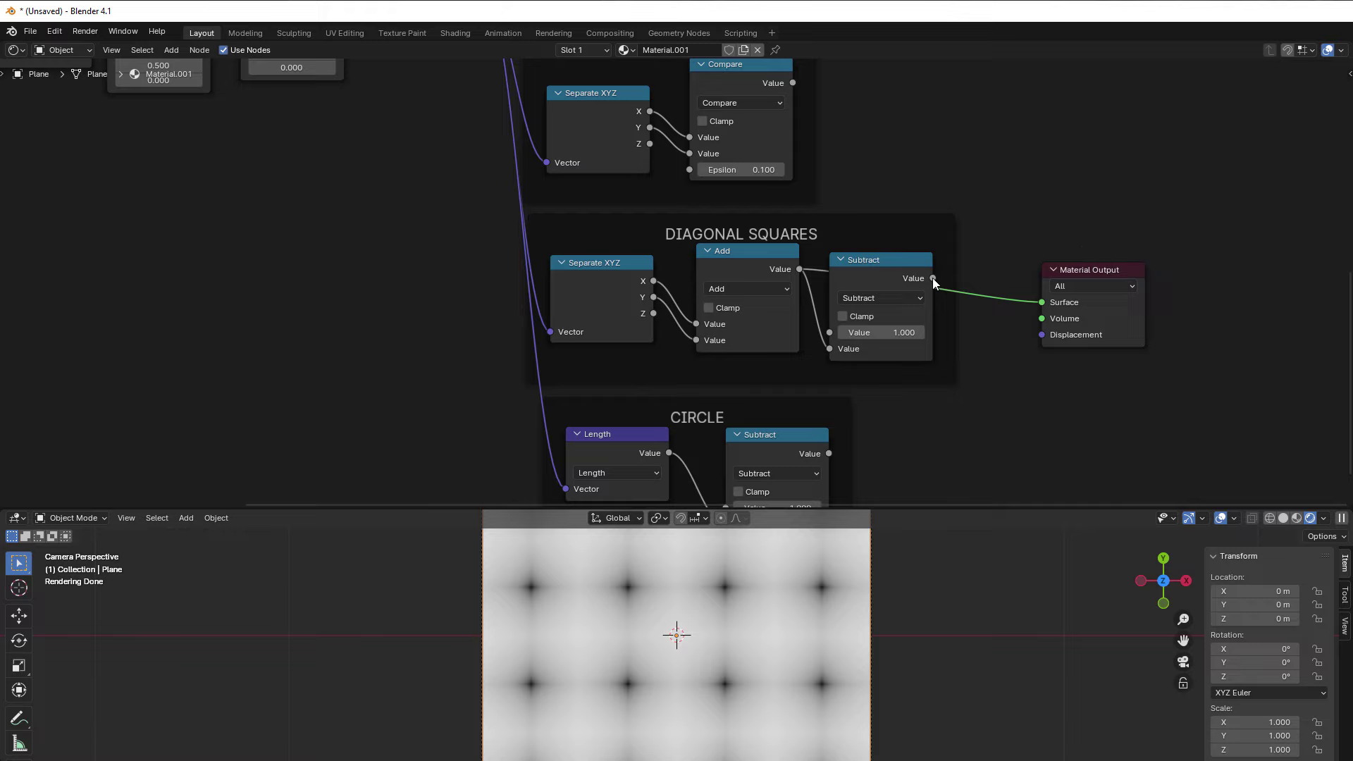
drag(932, 278, 1045, 308)
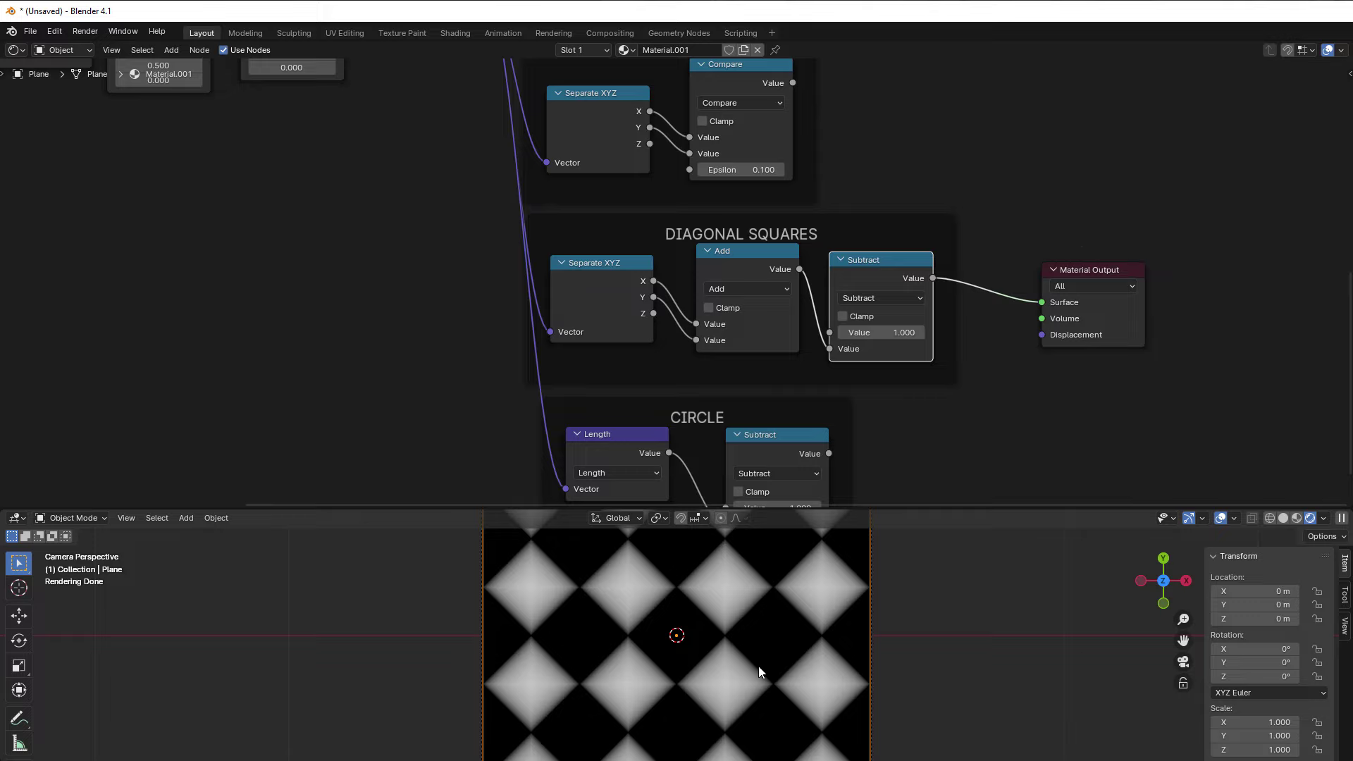
Place Material Output beside the FENCE frame and link its Compare result to Surface.
scroll(929, 392, down, 2)
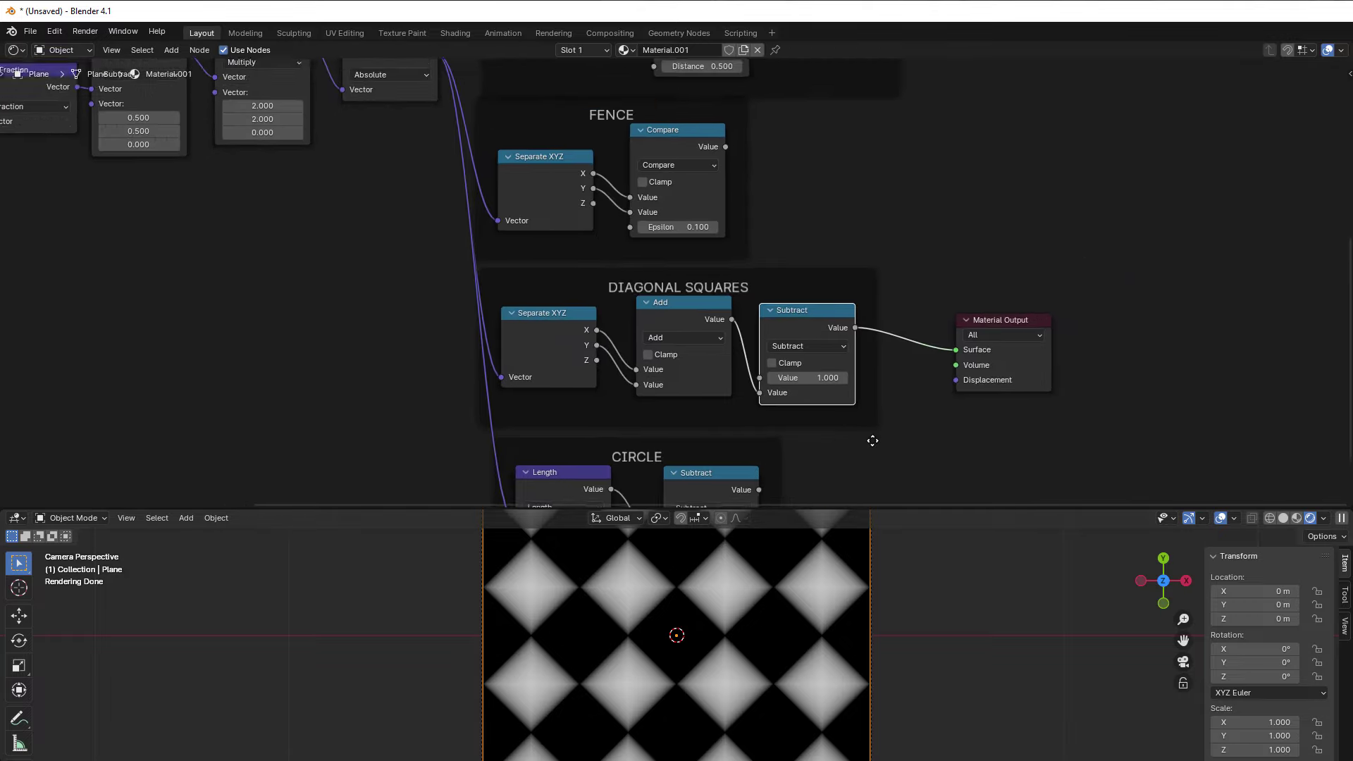
click(993, 314)
drag(1008, 319, 983, 131)
drag(724, 151, 930, 164)
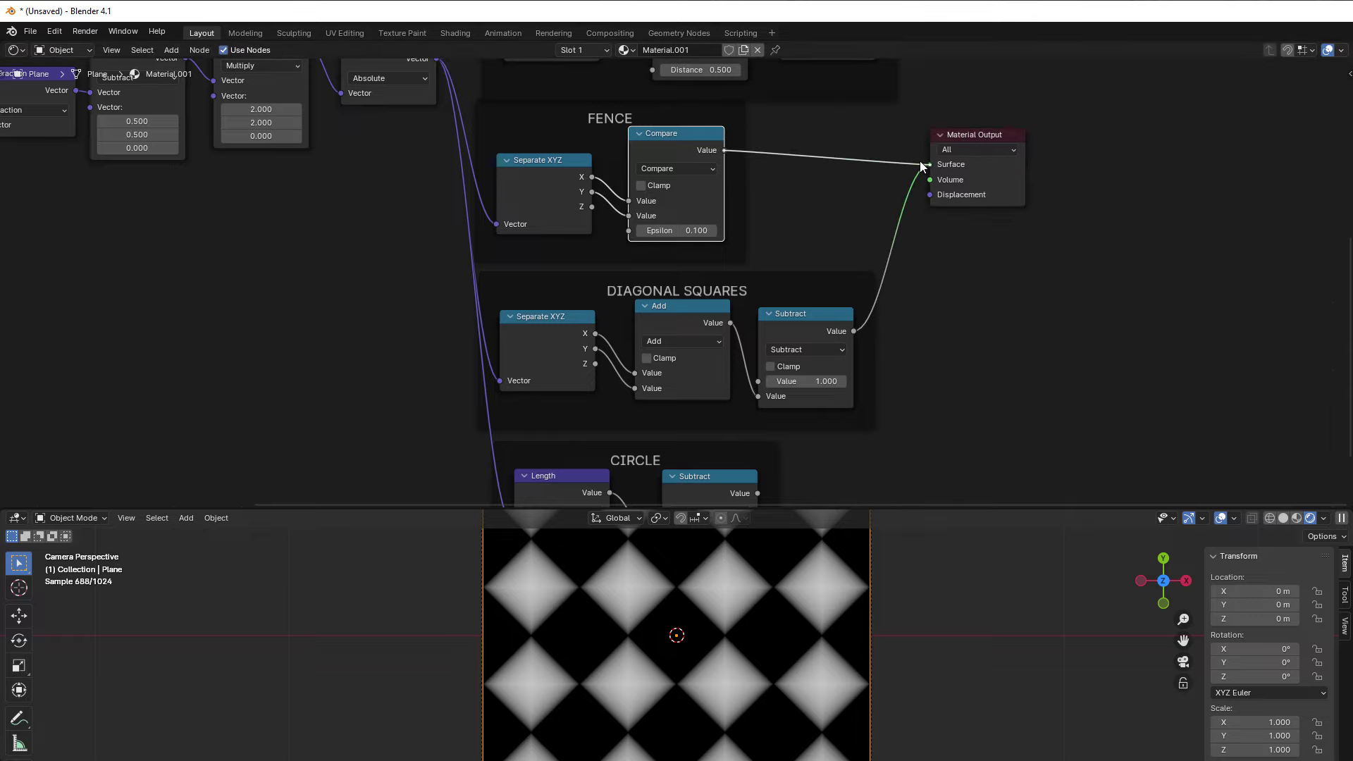
middle_drag(819, 196, 936, 221)
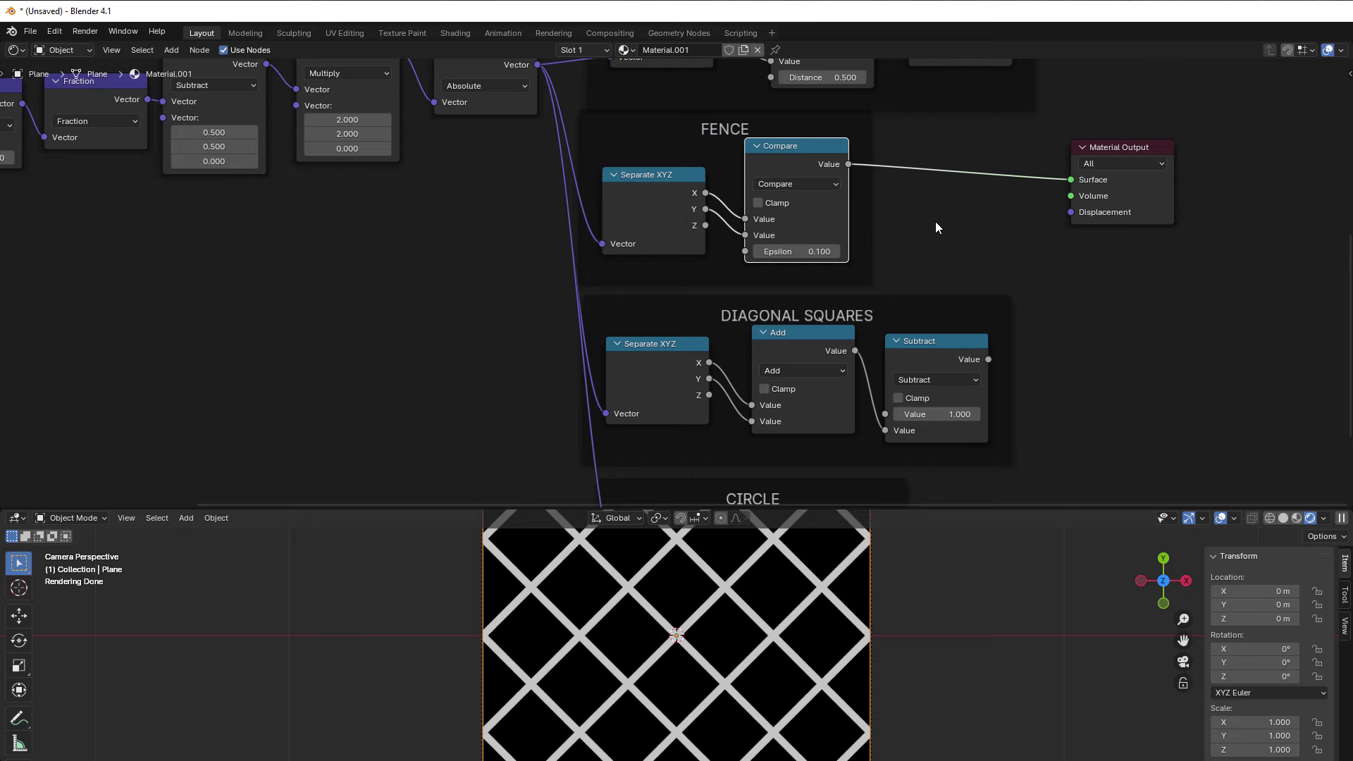
scroll(902, 246, up, 1)
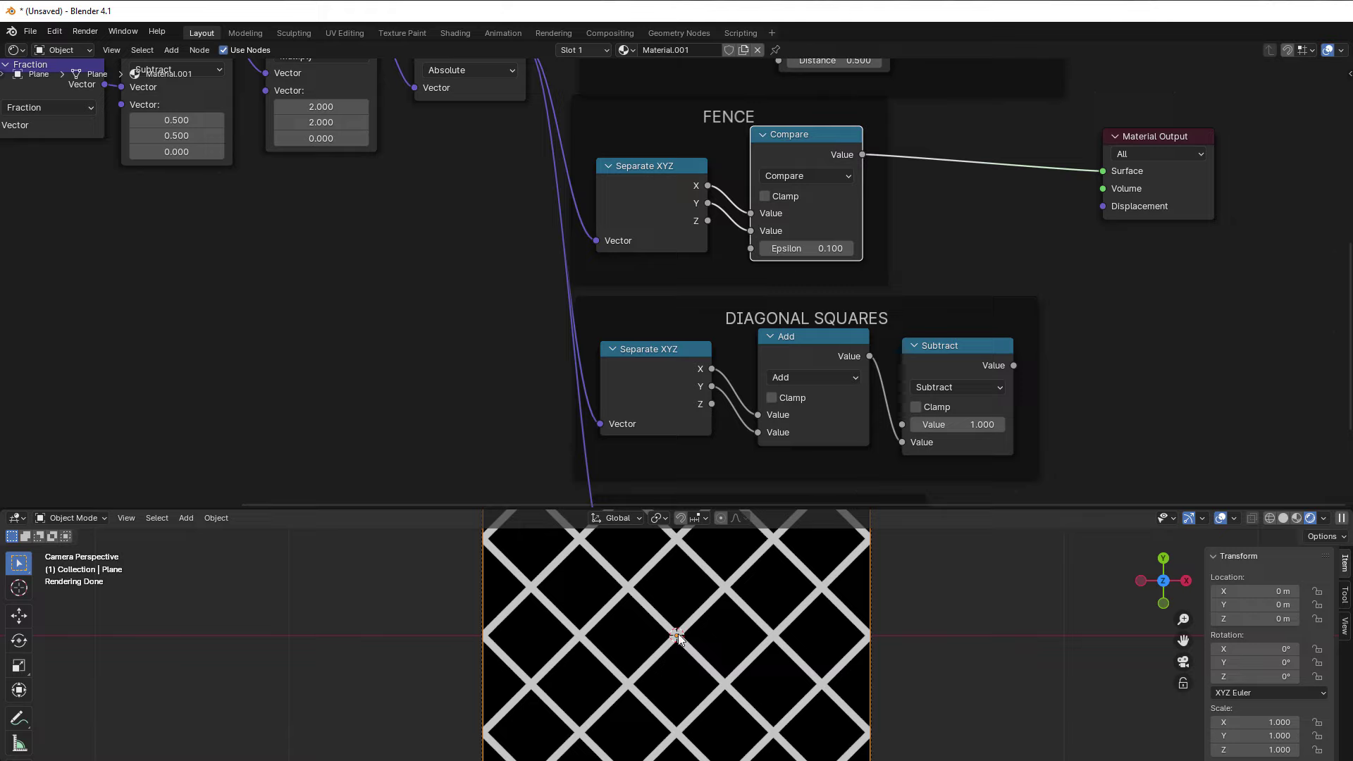
Set the FENCE Compare node's Epsilon to 0.05.
click(850, 249)
click(850, 250)
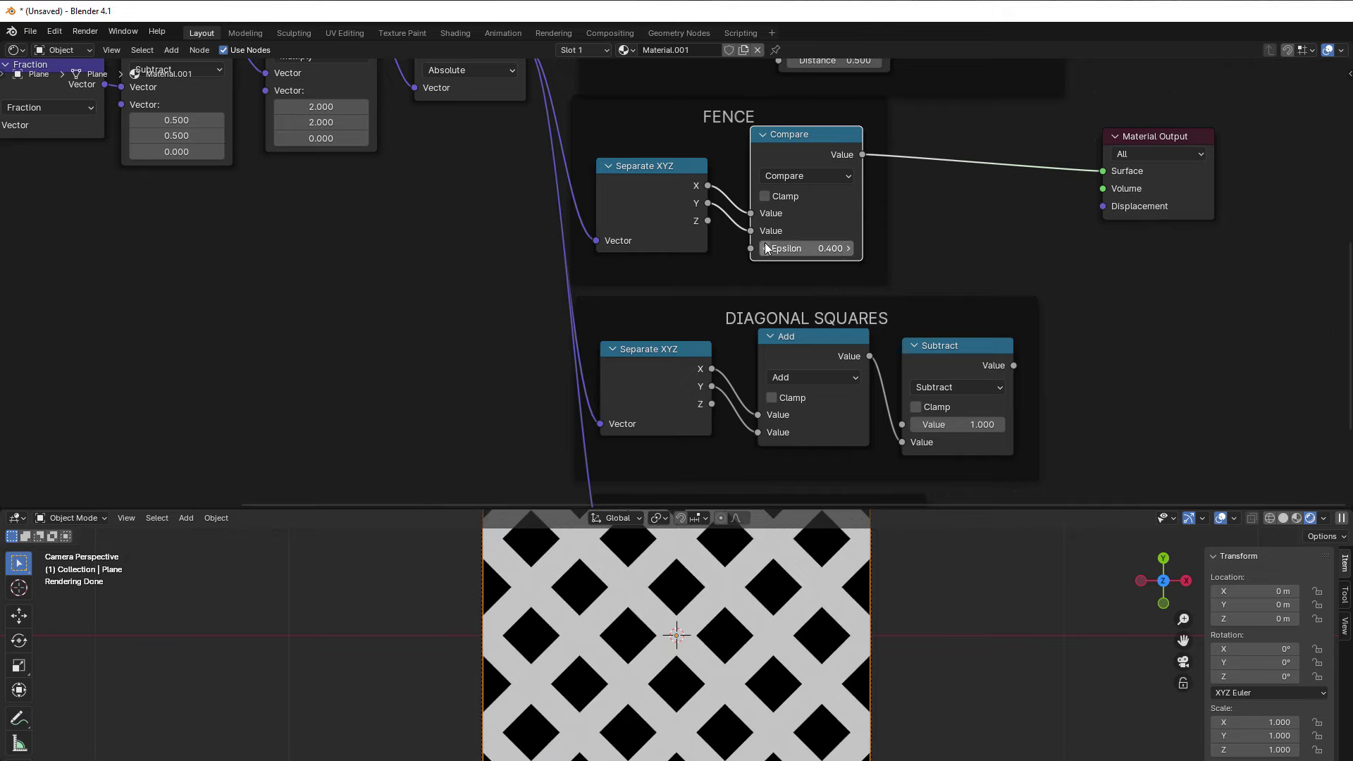
click(806, 248)
text(0.0)
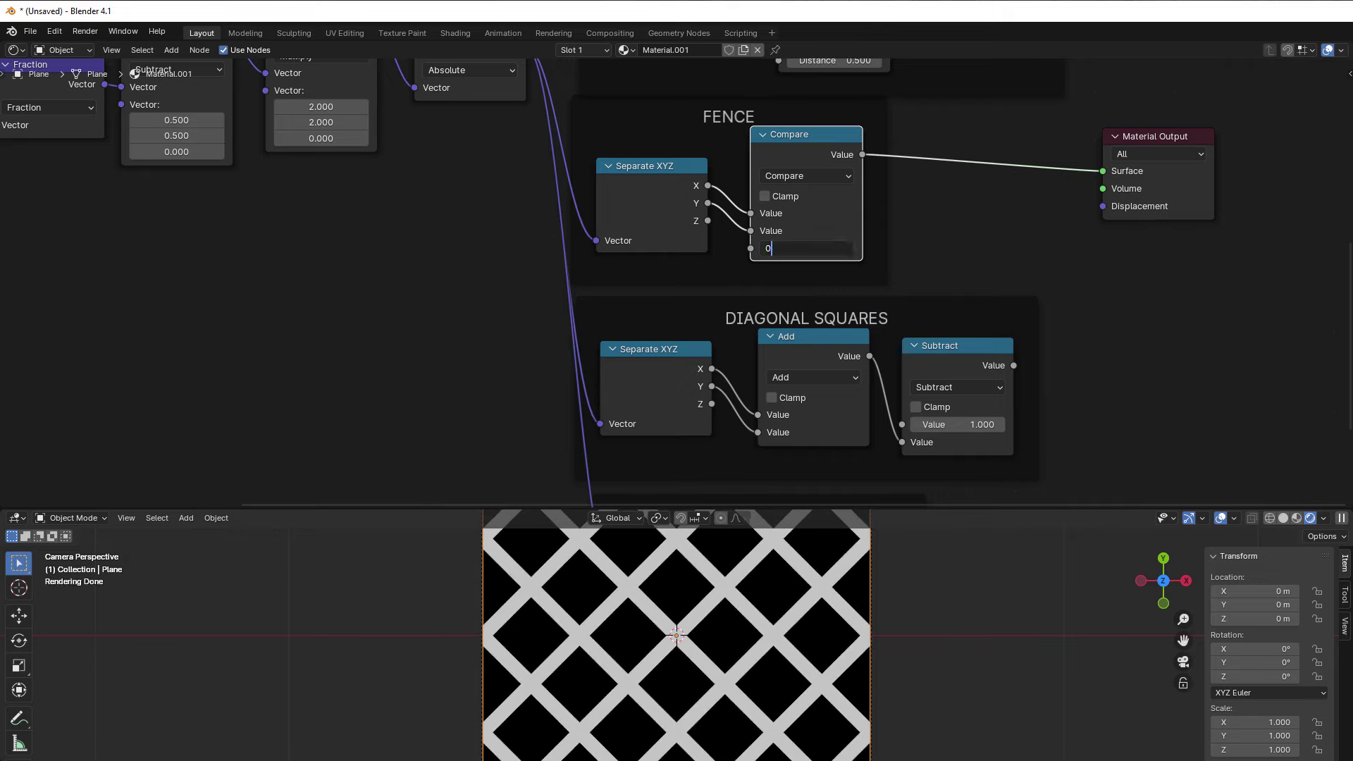
text(5)
key(Return)
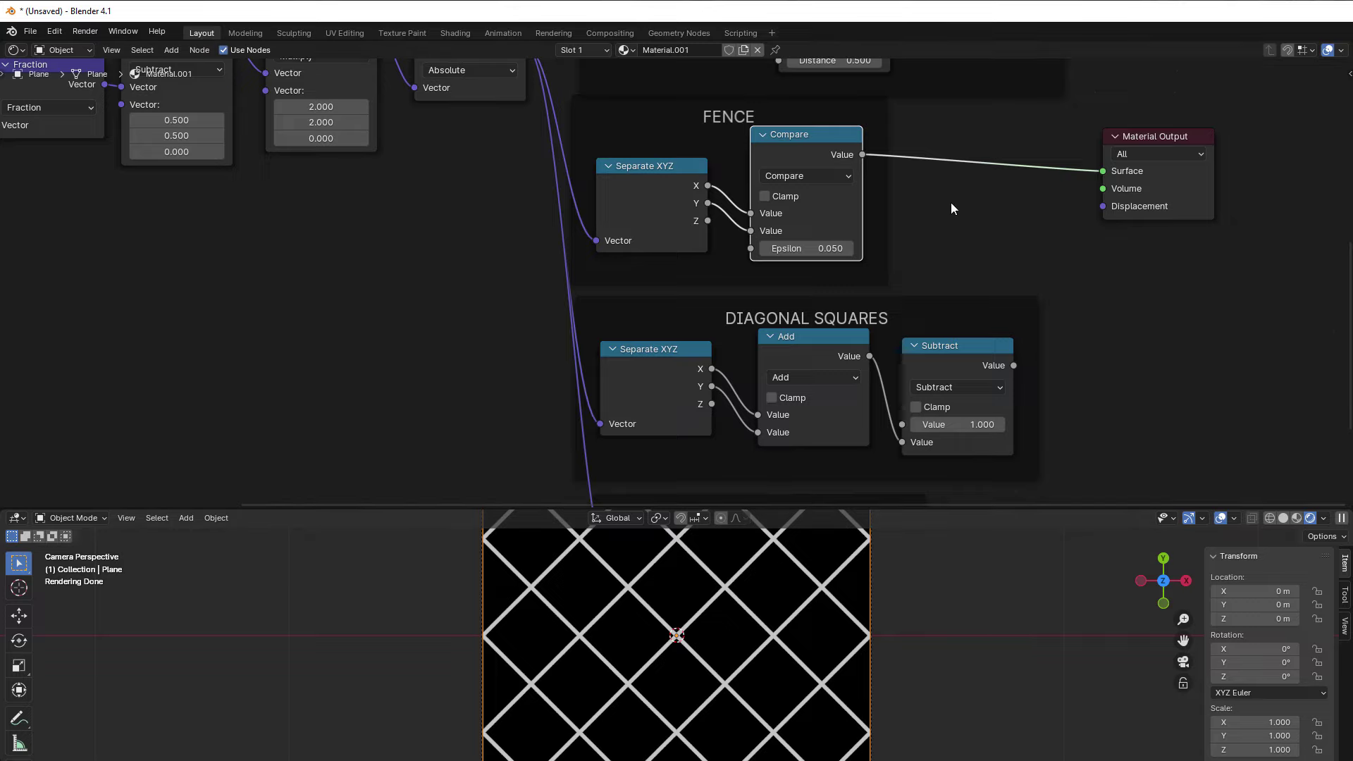
Place Material Output beside the TILES frame and link its Subtract result to Surface.
scroll(950, 201, down, 2)
middle_drag(975, 151, 839, 408)
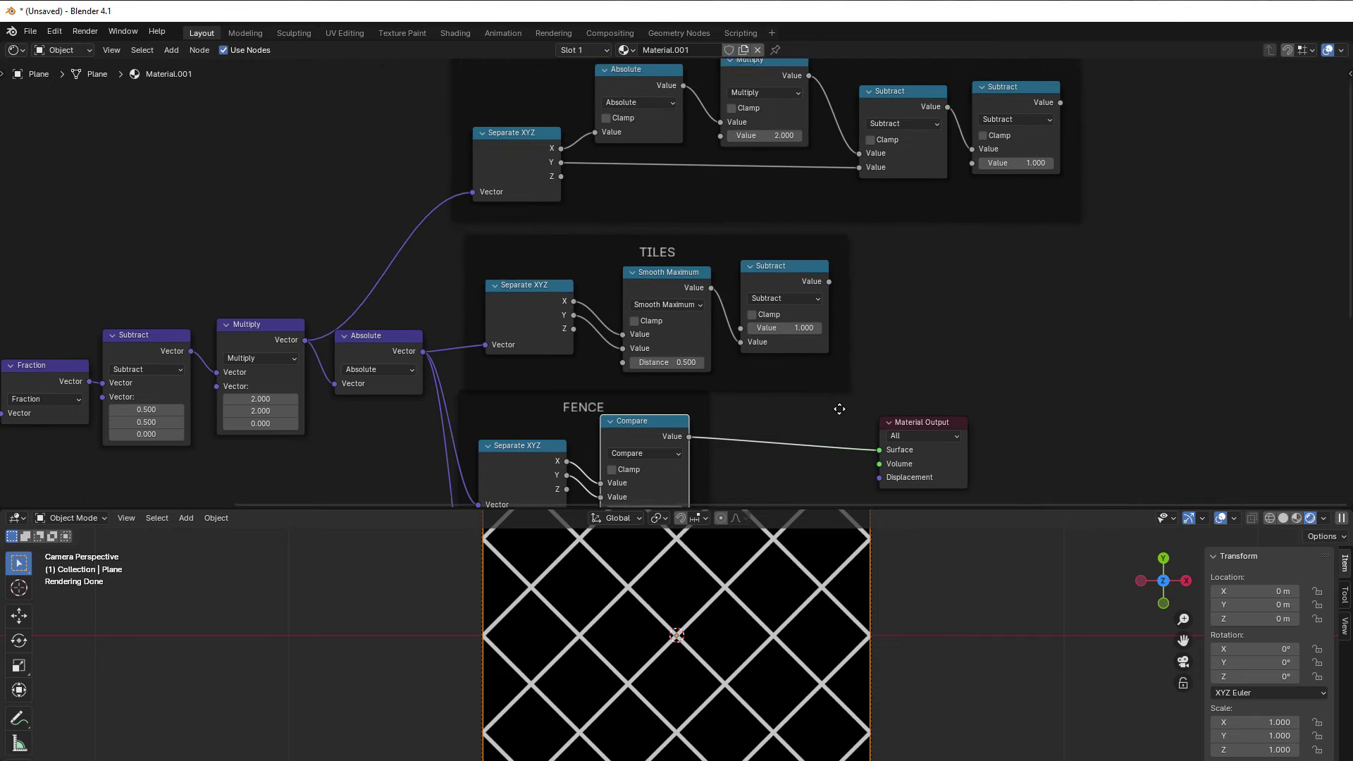
scroll(839, 409, up, 1)
drag(966, 469, 1057, 293)
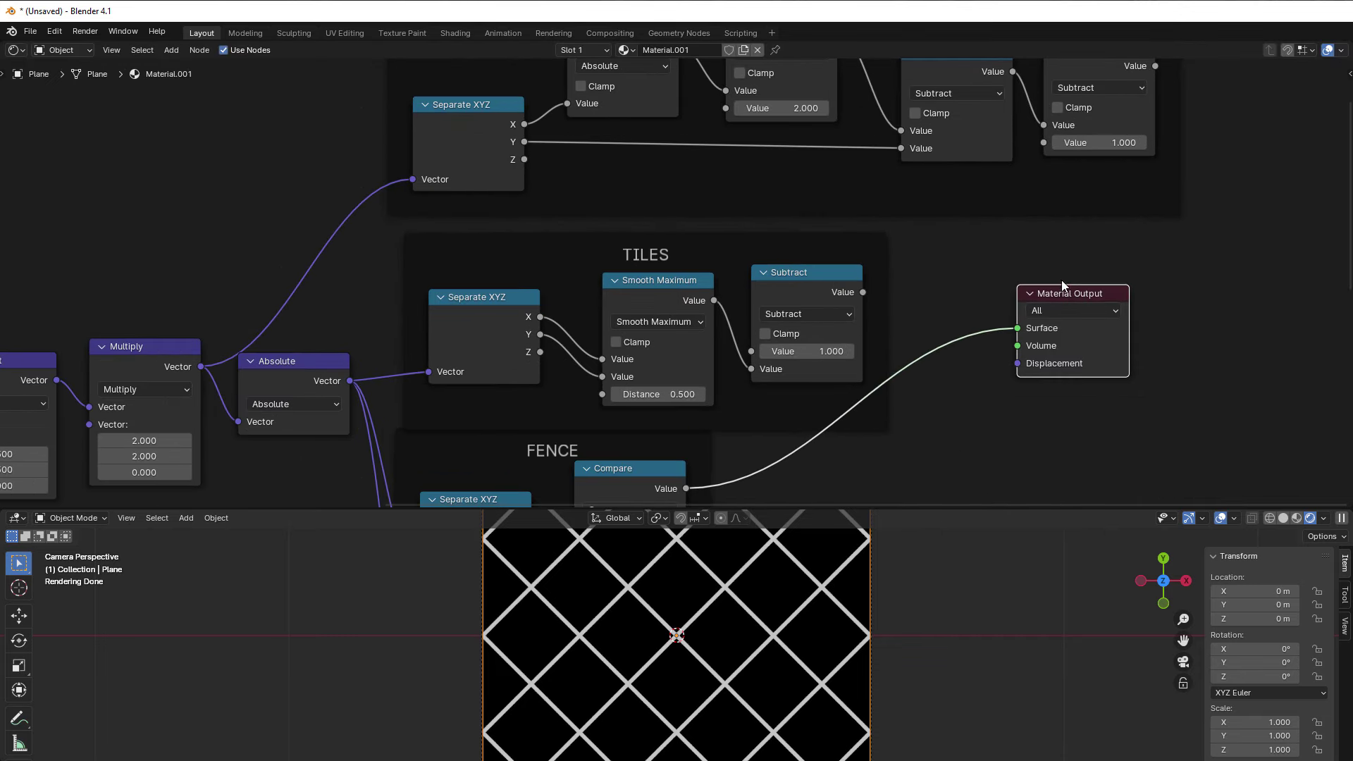
drag(864, 292, 1017, 329)
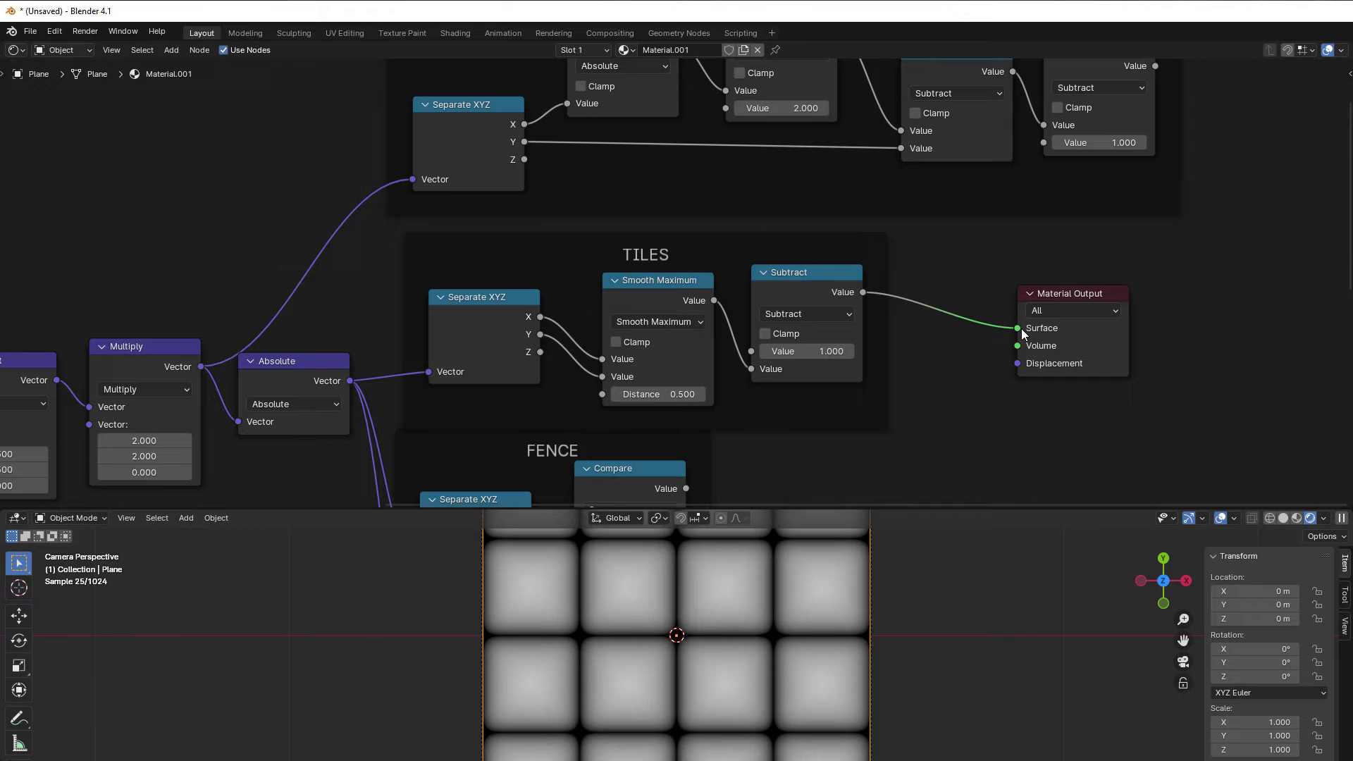
drag(1075, 291, 984, 253)
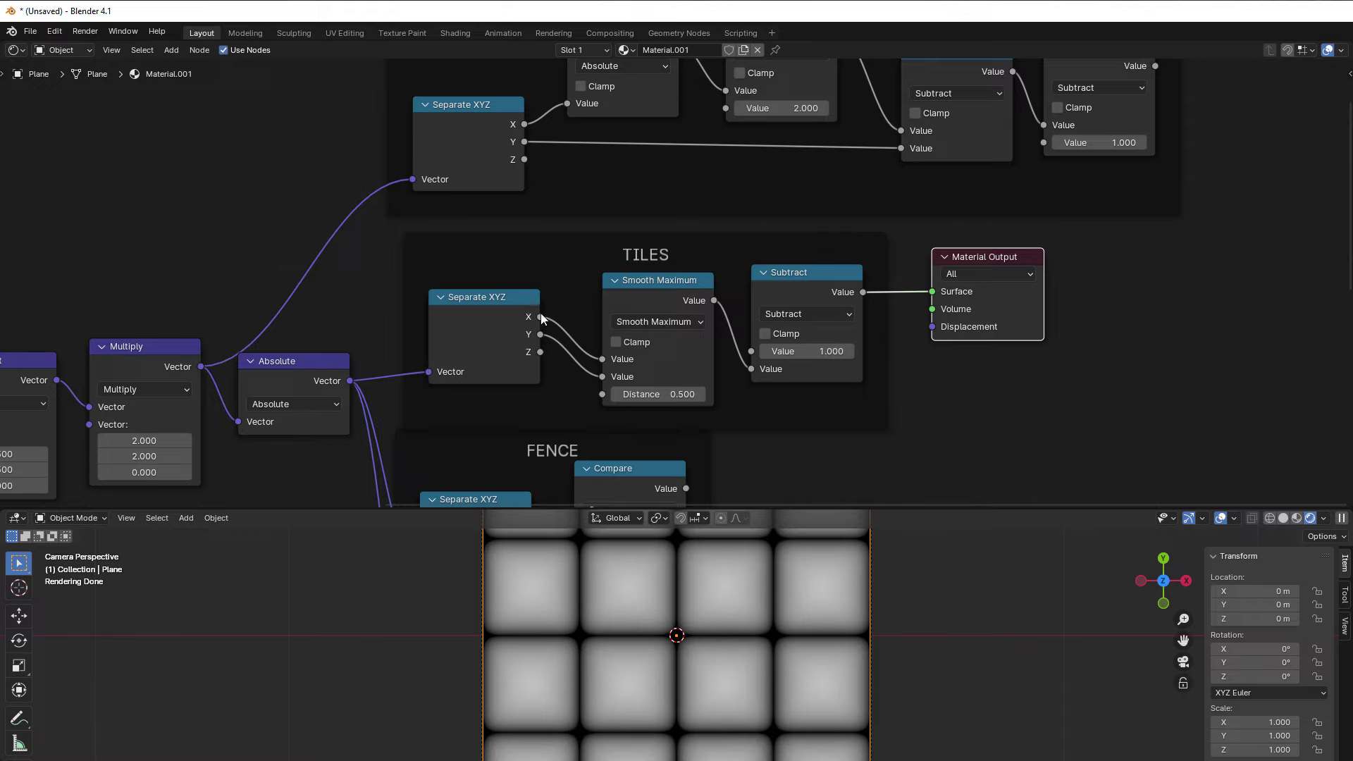
Switch the TILES Maximum node's operation to Smooth Maximum.
drag(675, 281, 675, 278)
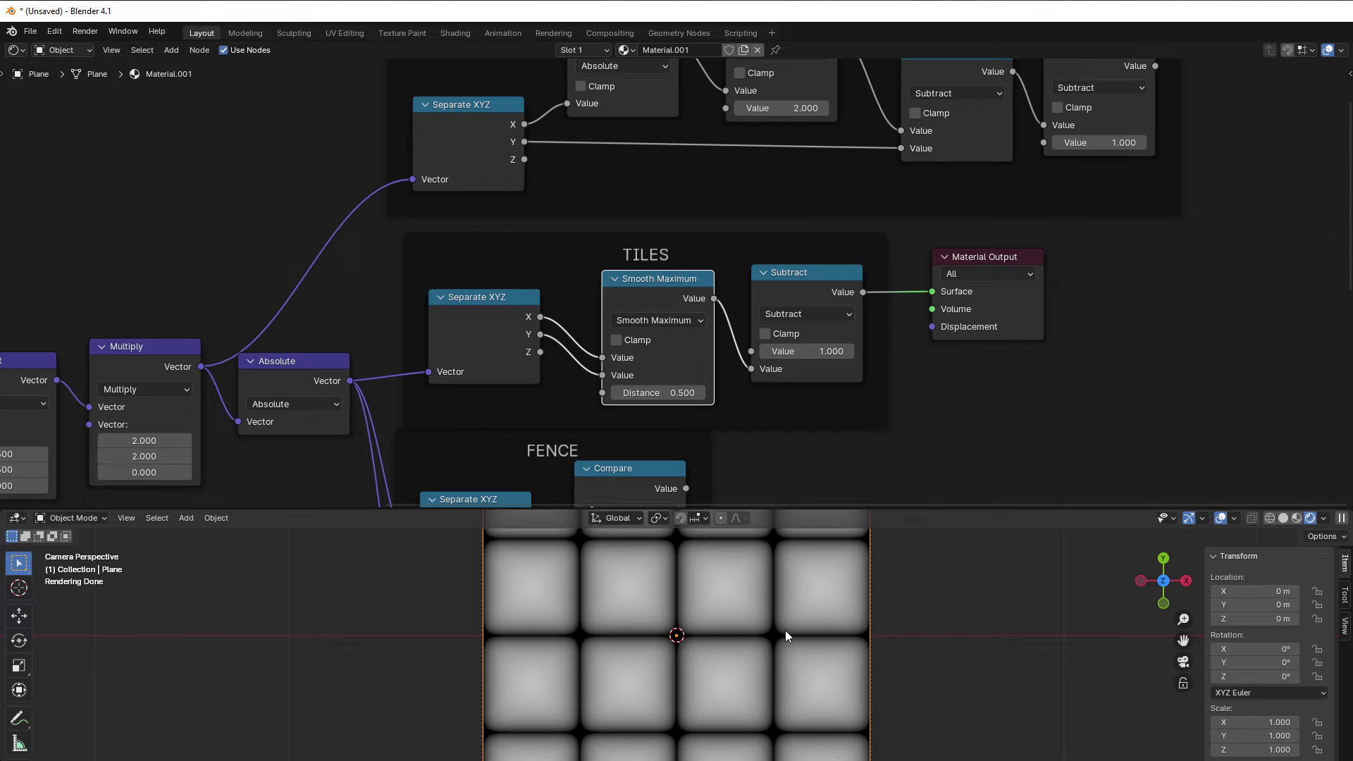
click(663, 320)
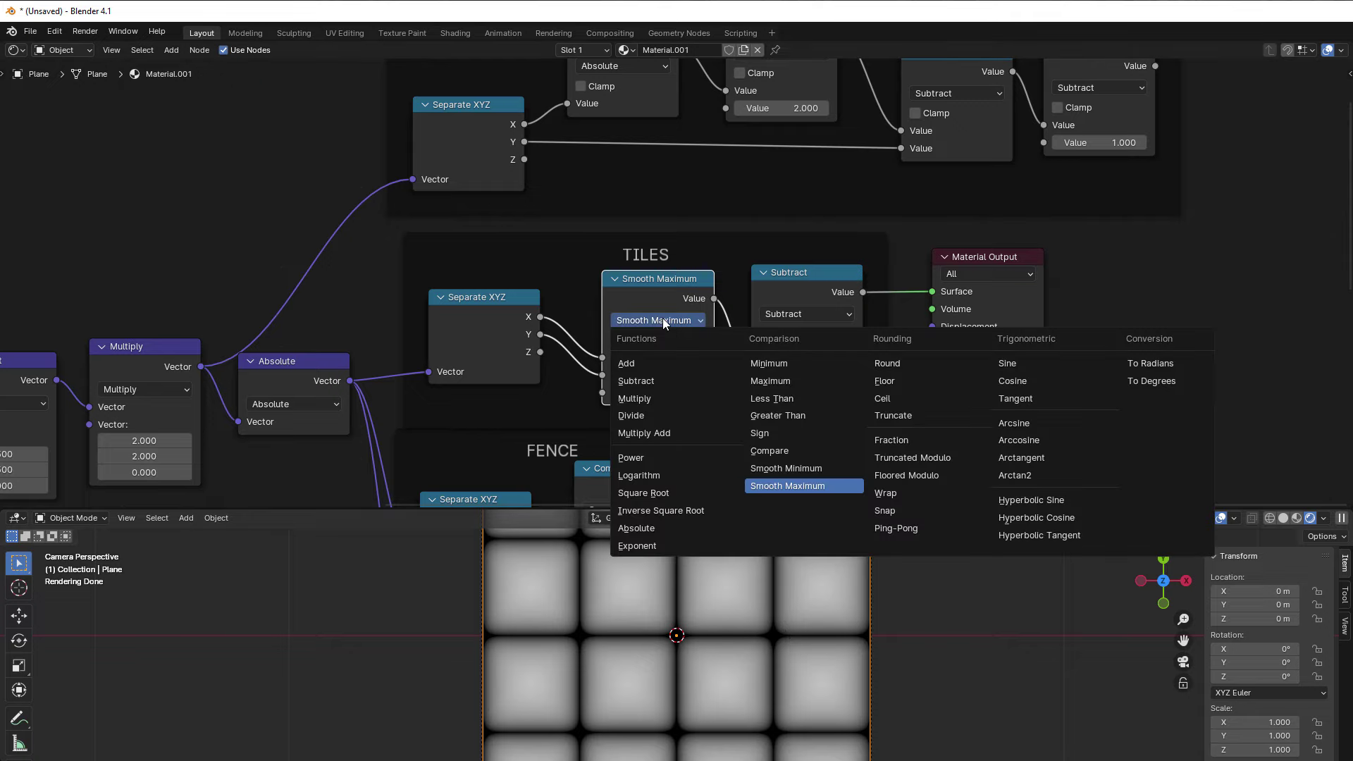
click(780, 381)
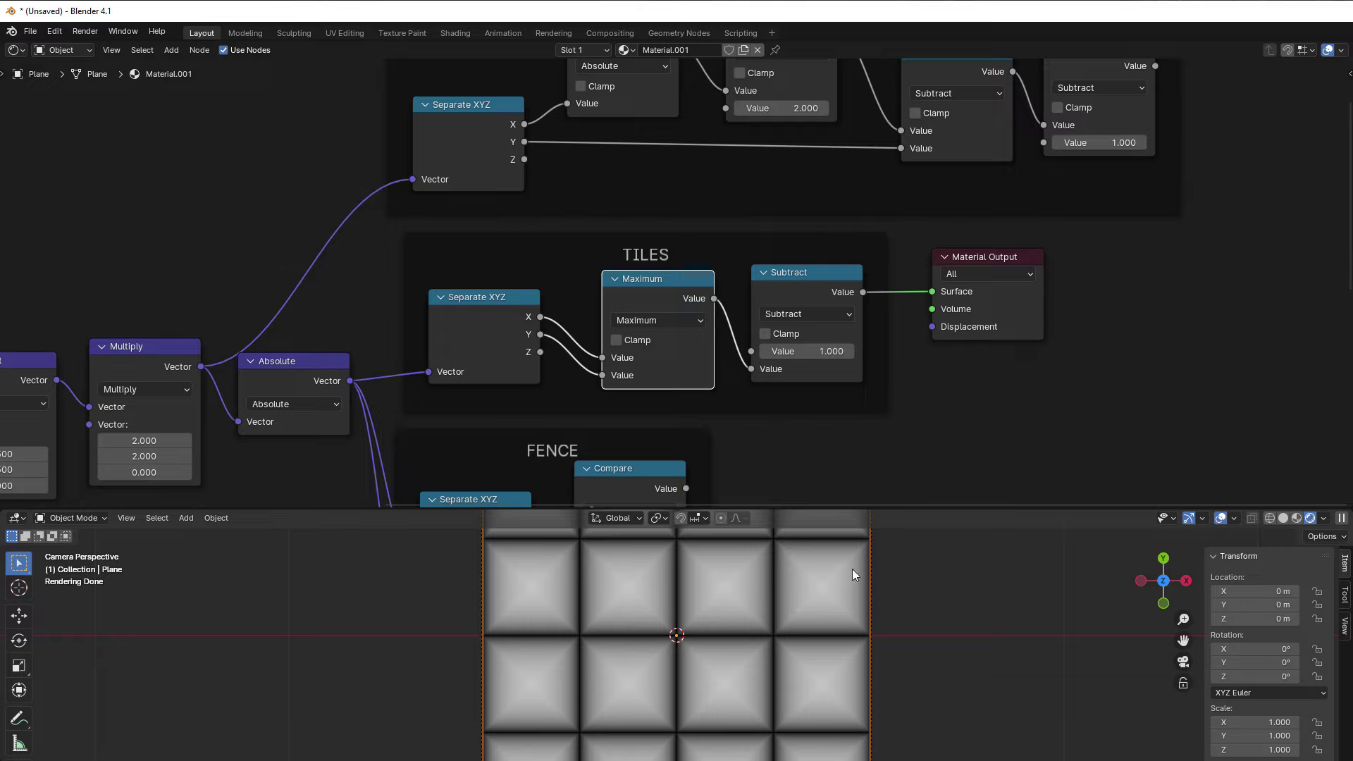
click(653, 320)
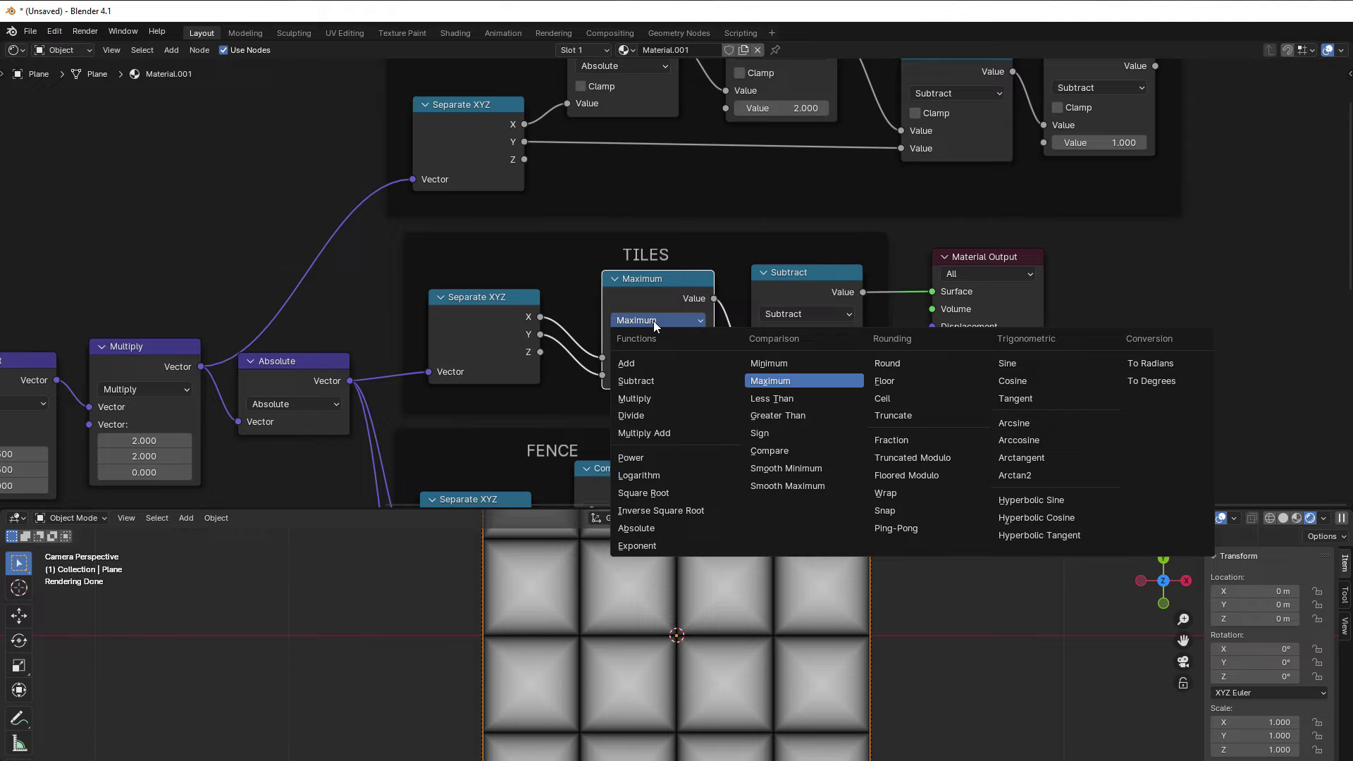
click(781, 487)
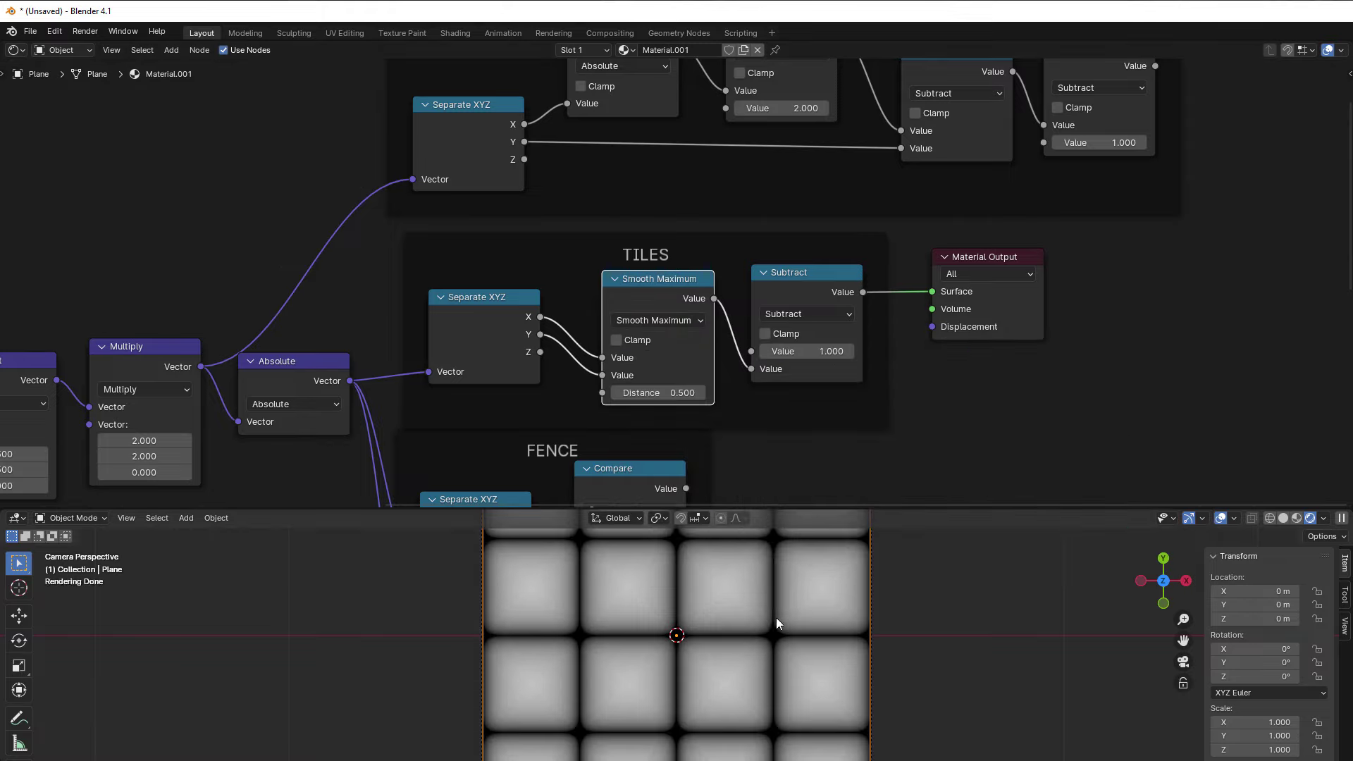
Set Smooth Maximum Distance to 0.3, then 0.700, keeping Subtract linked to Surface.
click(659, 392)
text(0.3)
key(Return)
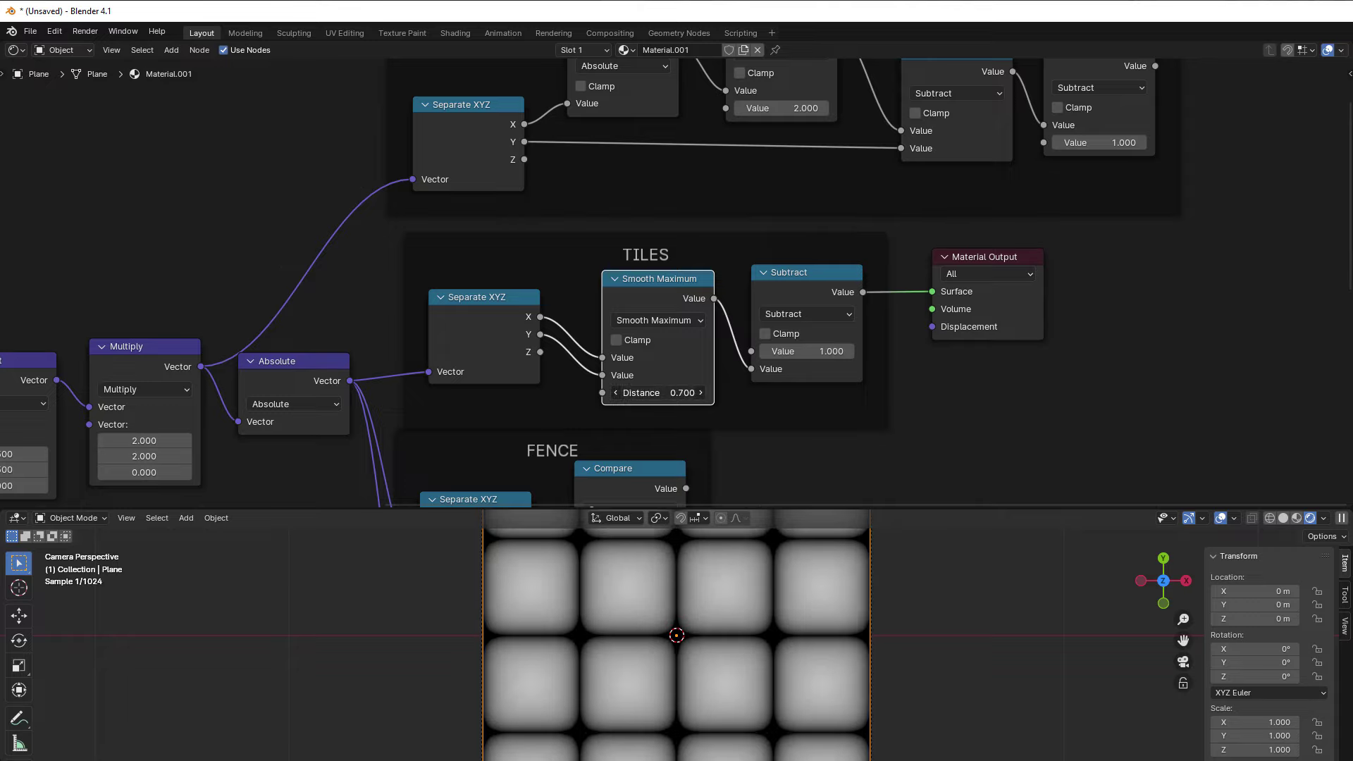
mouse_move(659, 393)
mouse_down()
mouse_move(704, 393)
mouse_move(684, 392)
mouse_up()
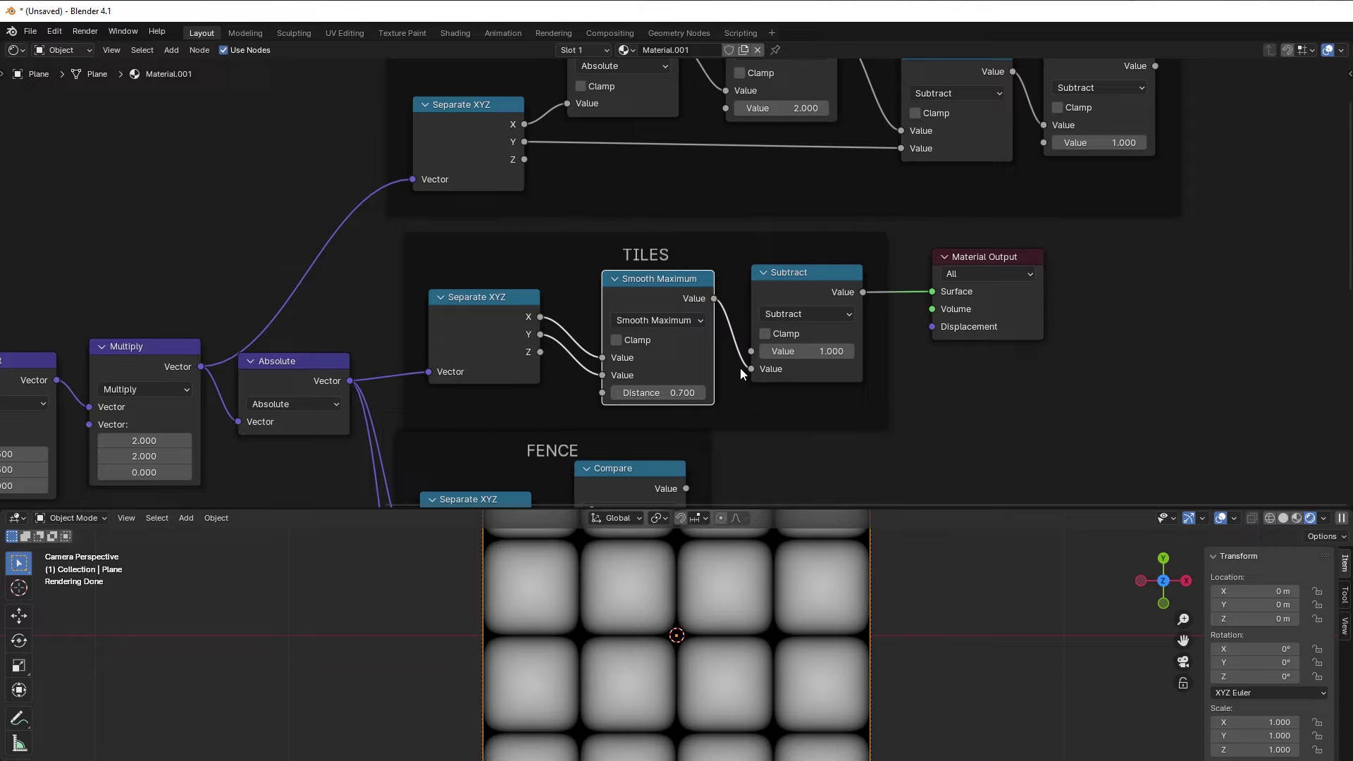
drag(714, 298, 937, 293)
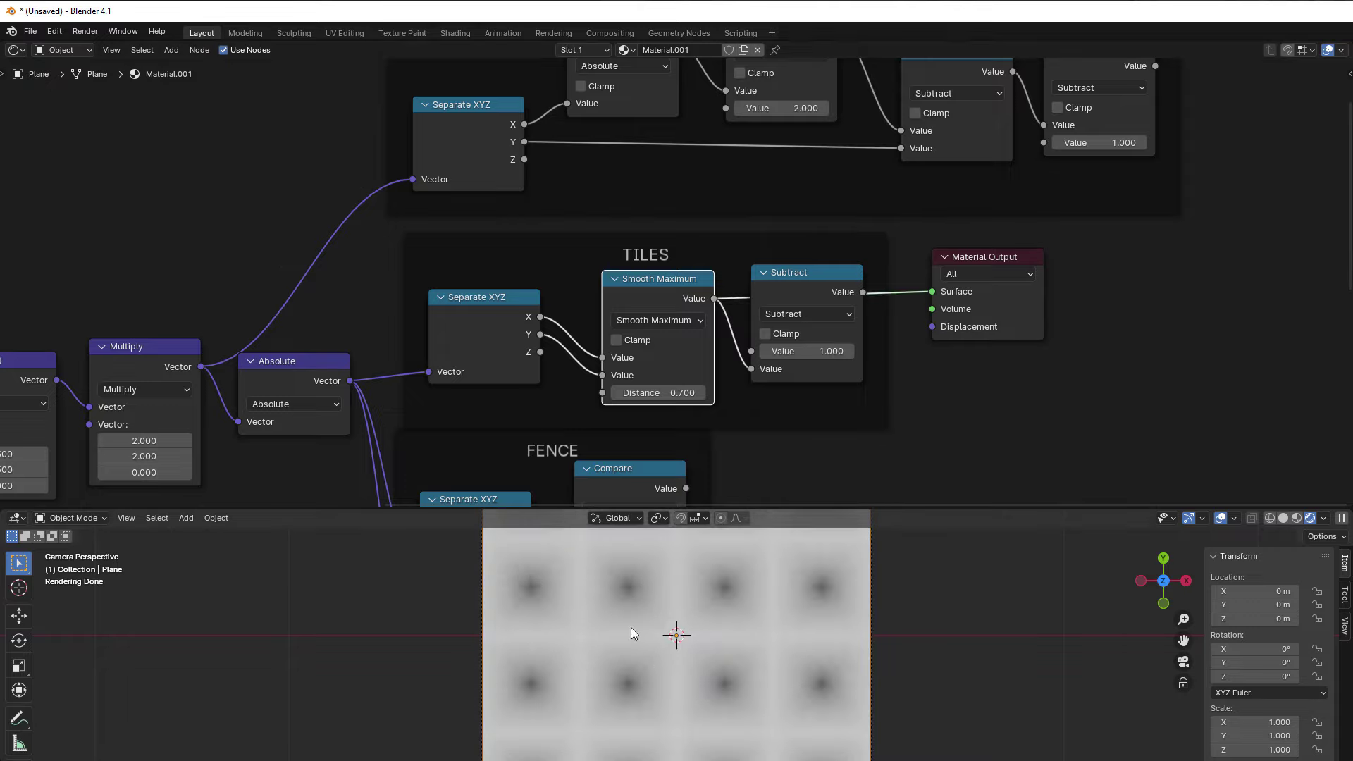
drag(865, 299, 925, 299)
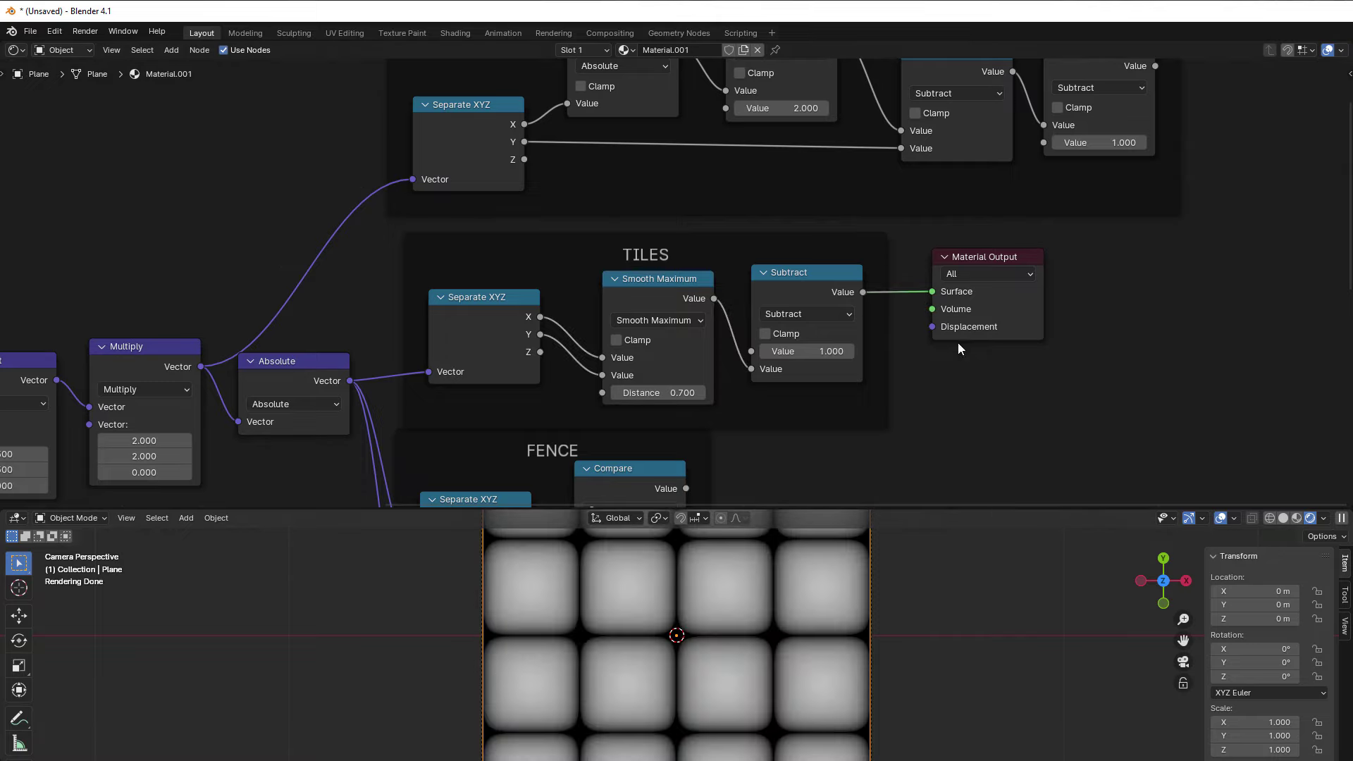
Shift Material Output right and link the TRIANGLES final Subtract result to Surface.
scroll(1191, 320, down, 2)
middle_drag(1191, 321, 1021, 400)
scroll(1021, 400, up, 1)
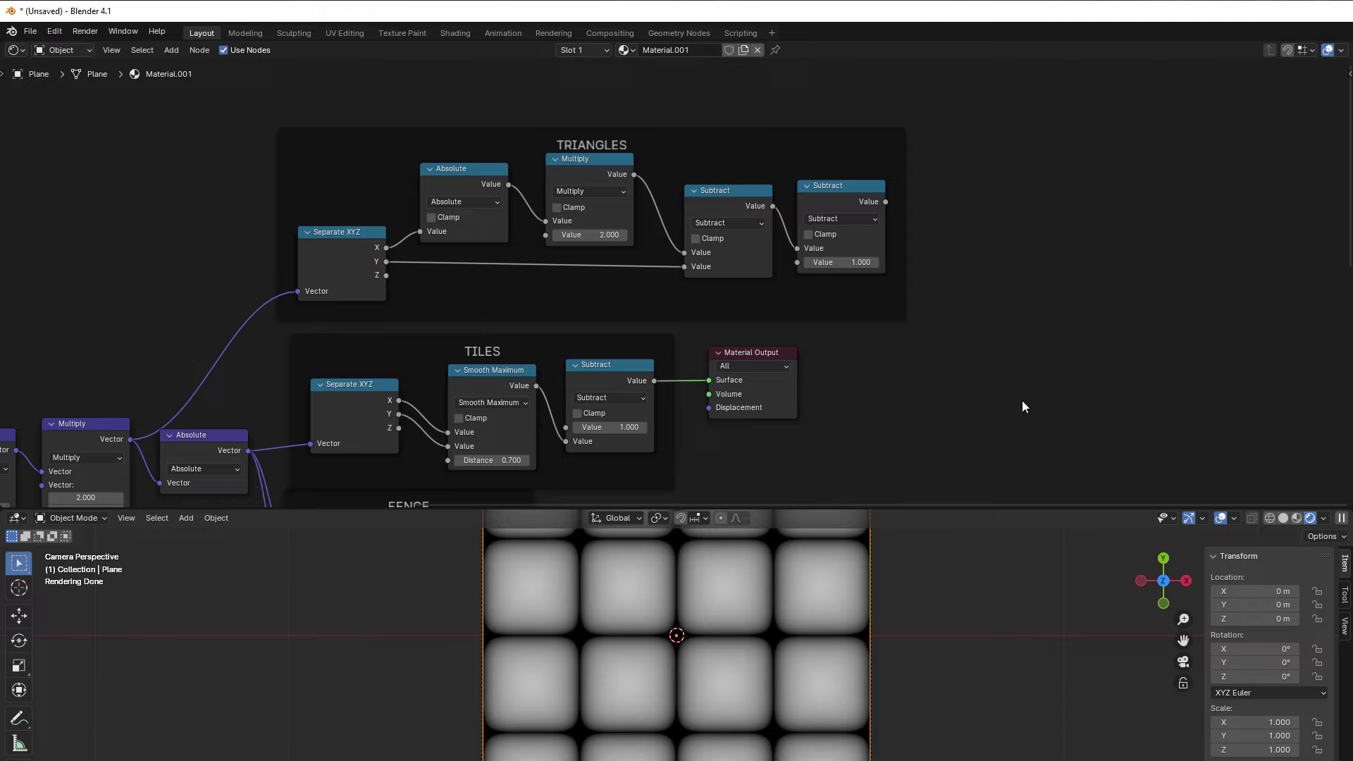
drag(755, 353, 1086, 230)
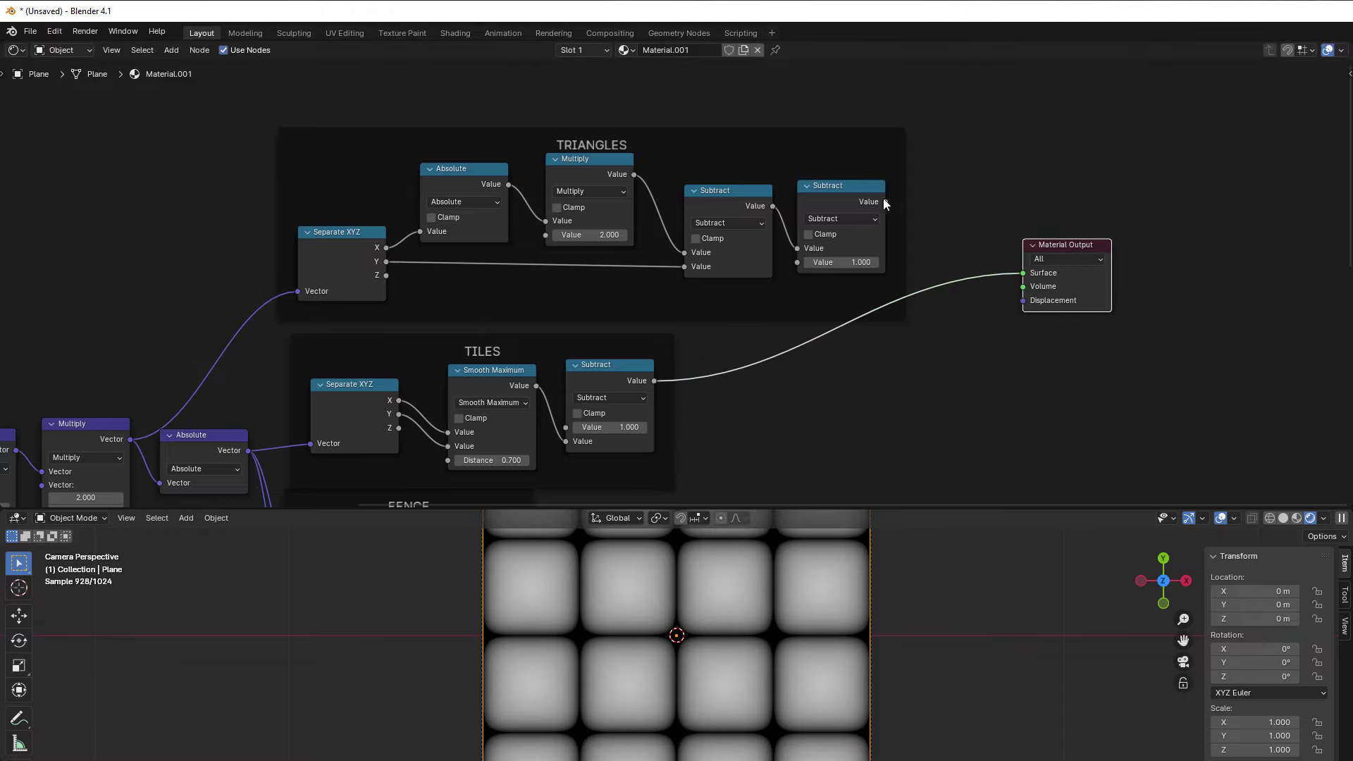
drag(886, 202, 1022, 272)
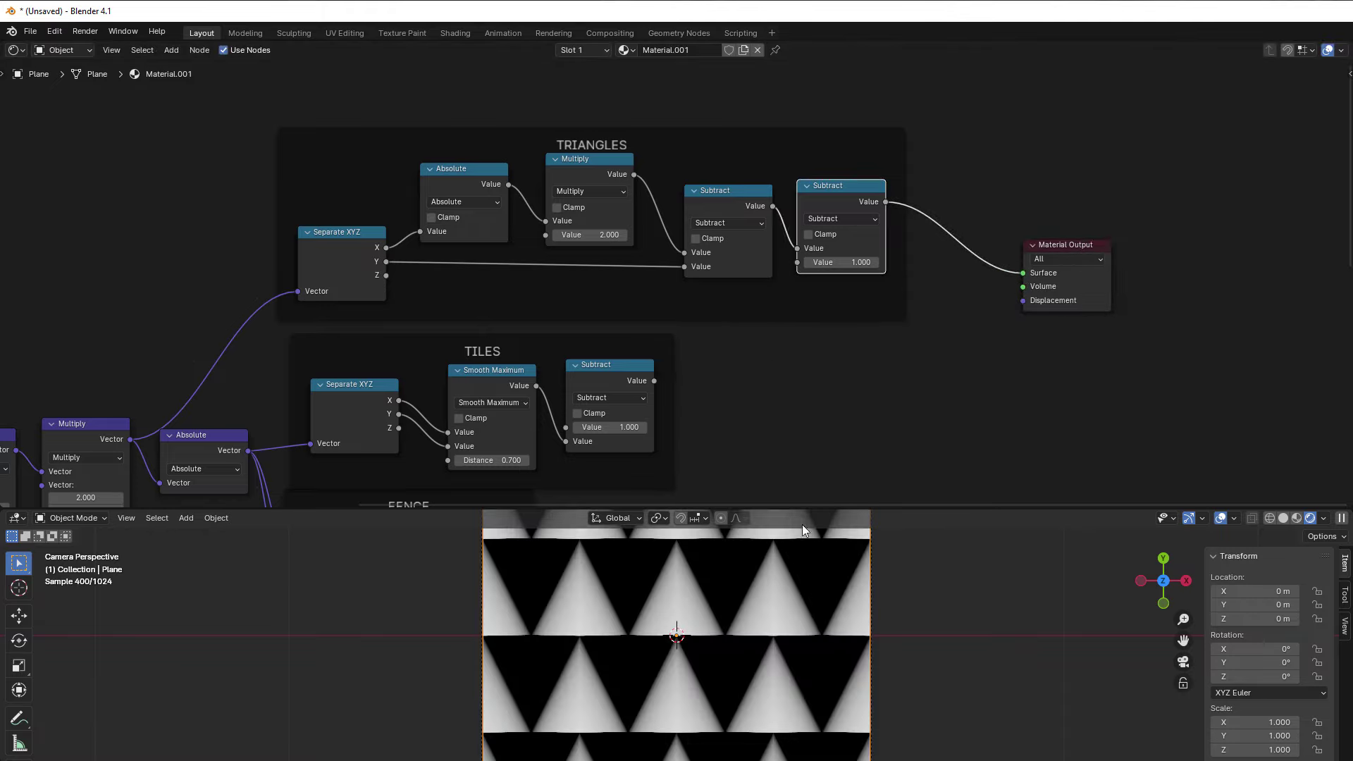
scroll(760, 589, down, 1)
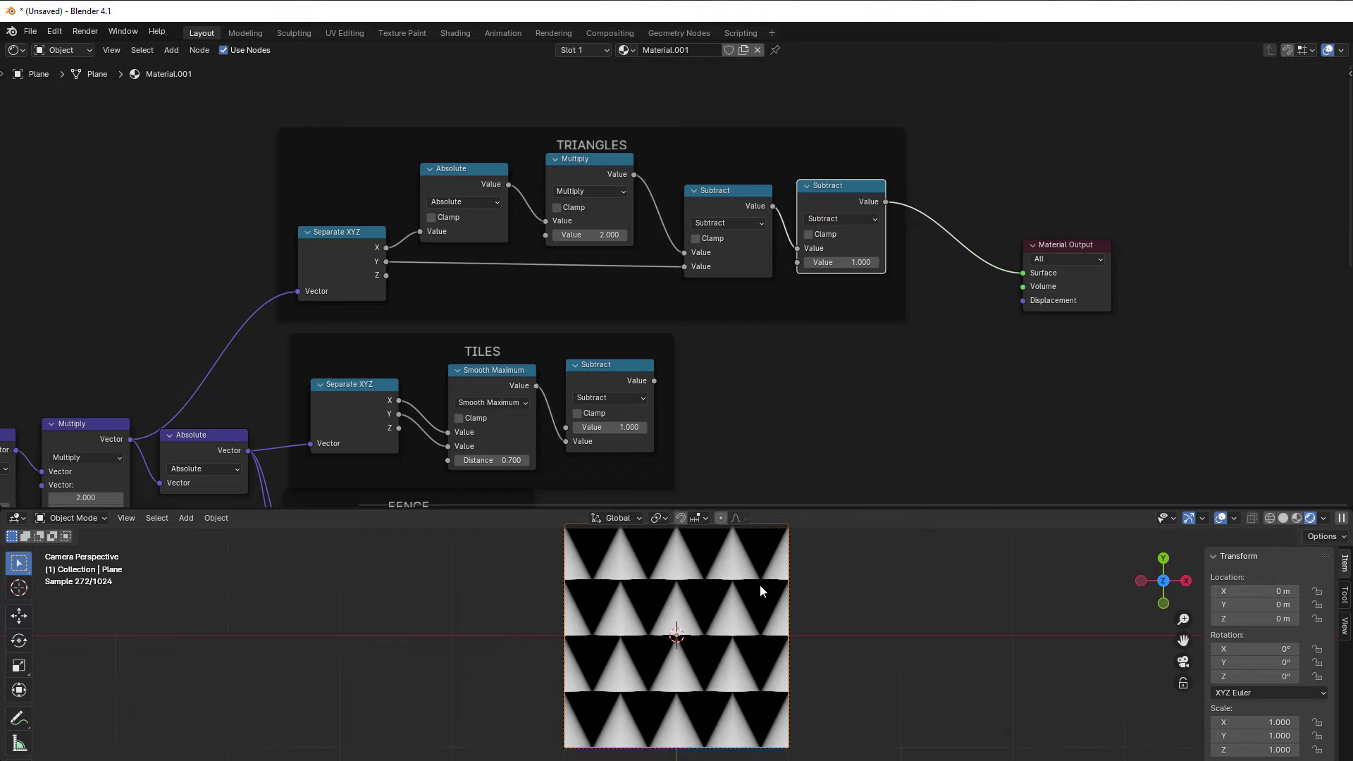
scroll(760, 585, up, 2)
scroll(691, 309, up, 3)
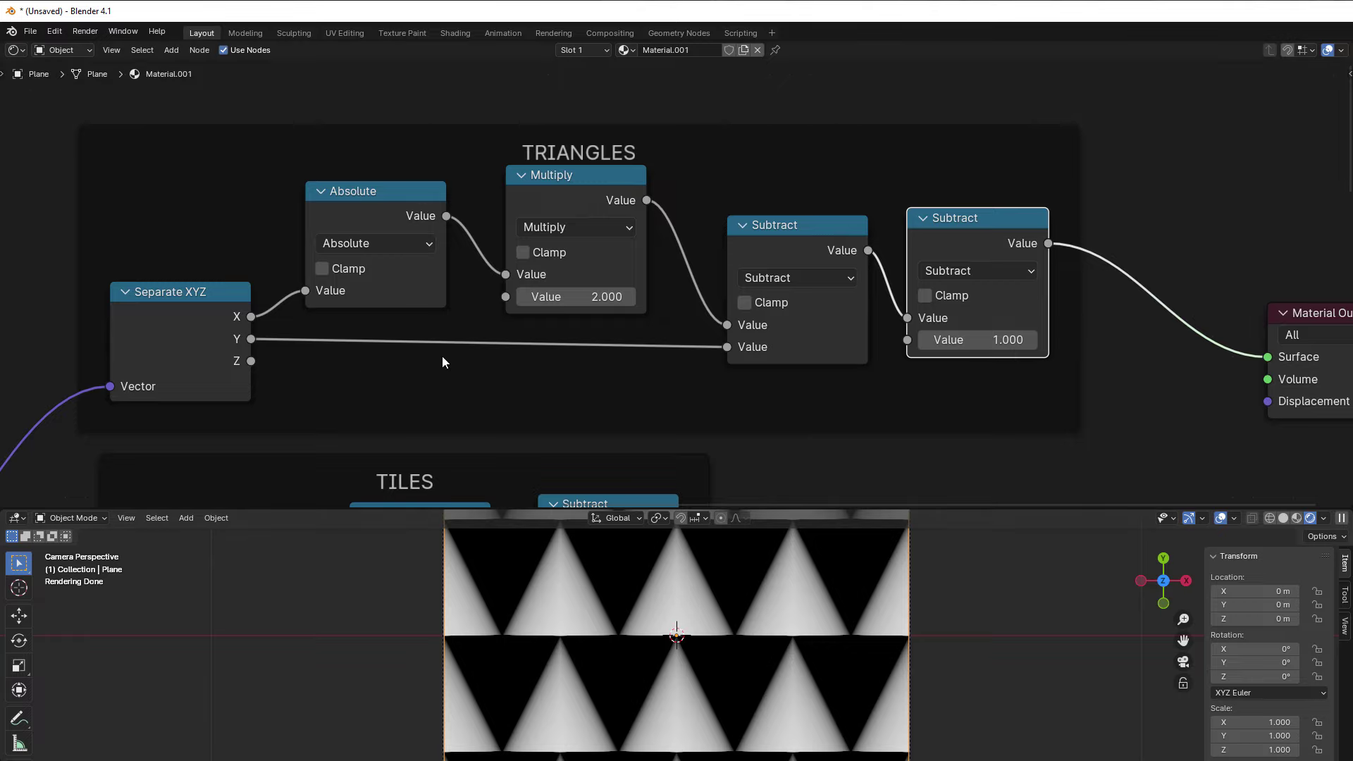
scroll(360, 370, down, 2)
middle_drag(360, 370, 689, 246)
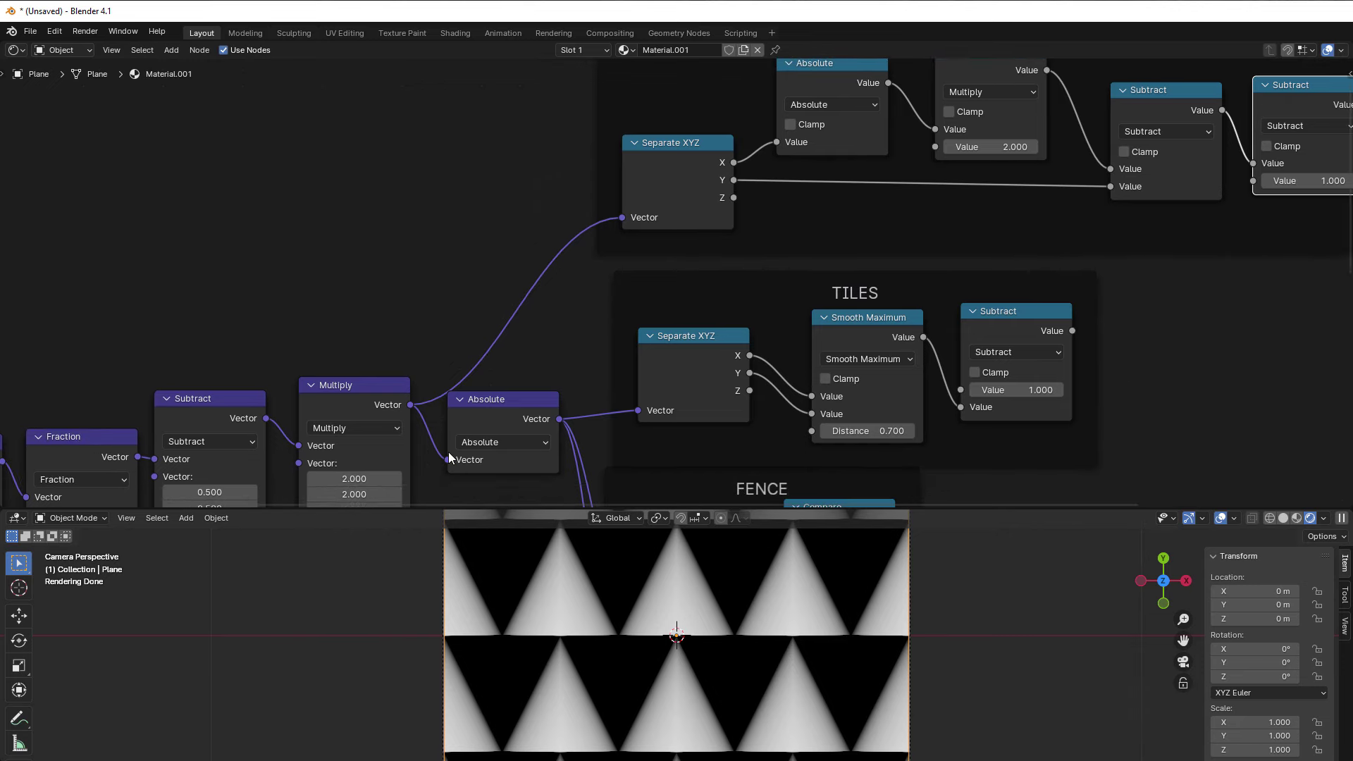
scroll(449, 455, up, 1)
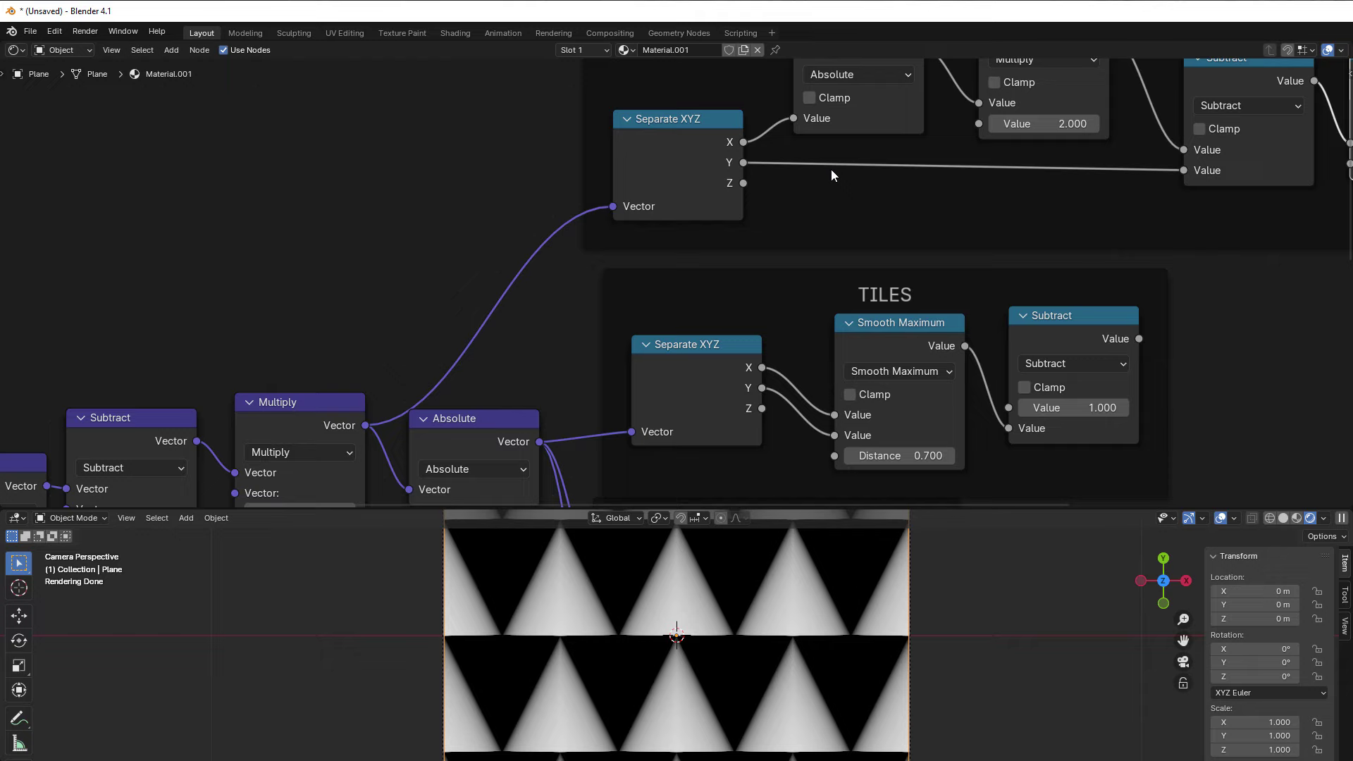
scroll(552, 222, down, 3)
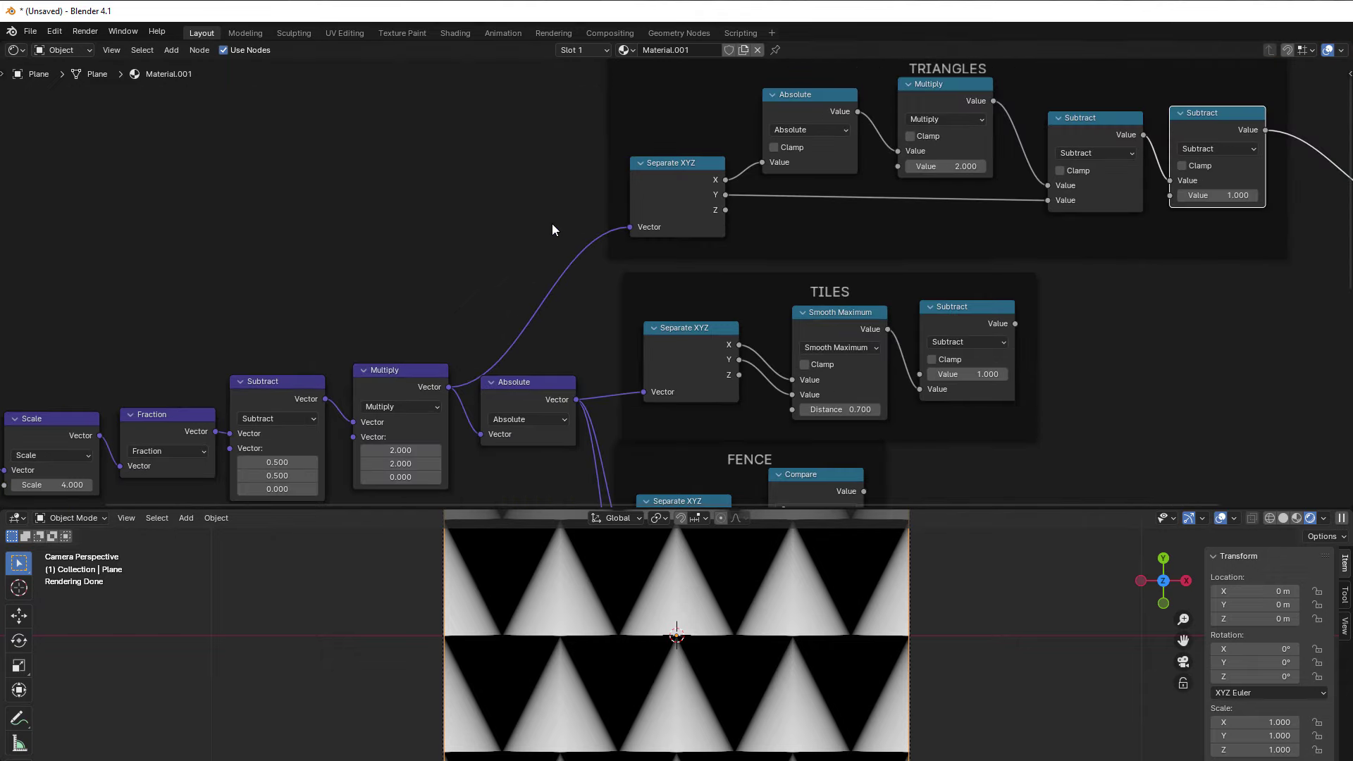
scroll(496, 354, up, 1)
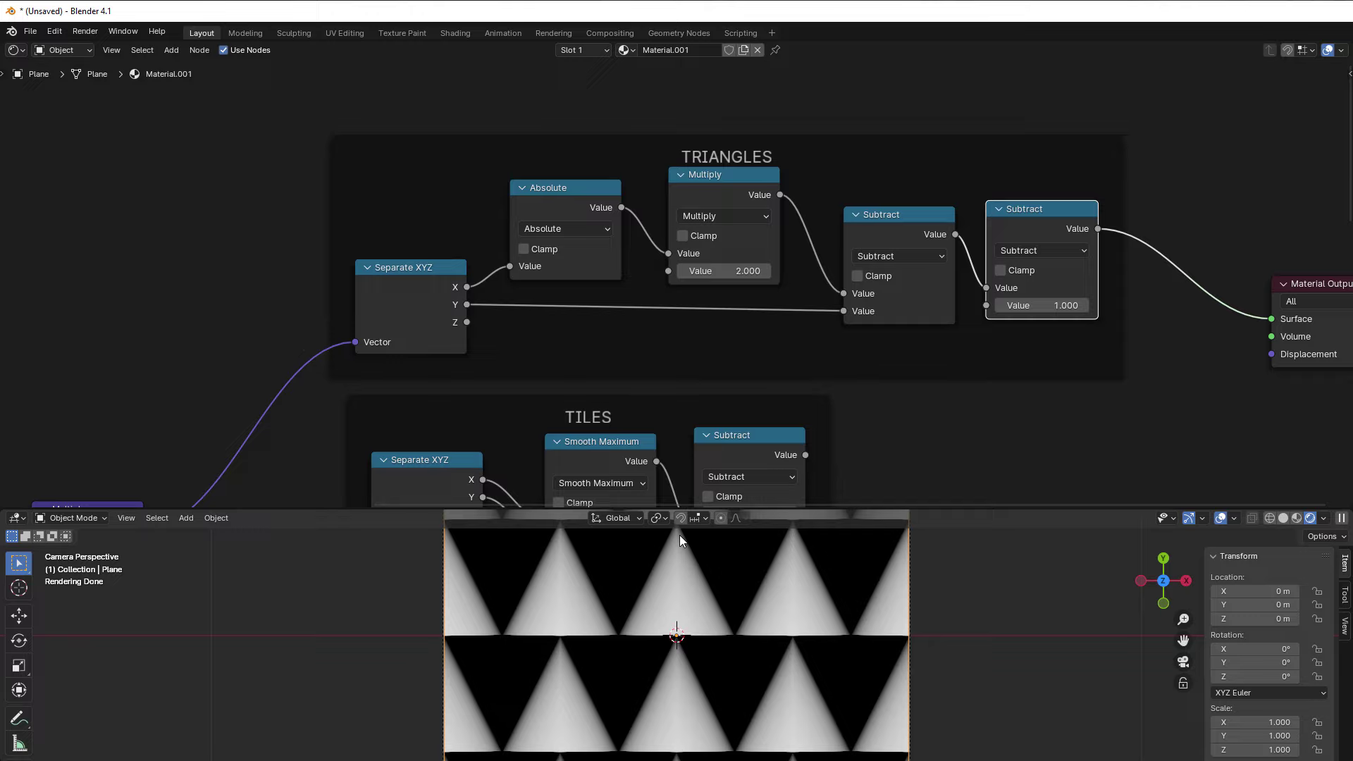
click(559, 213)
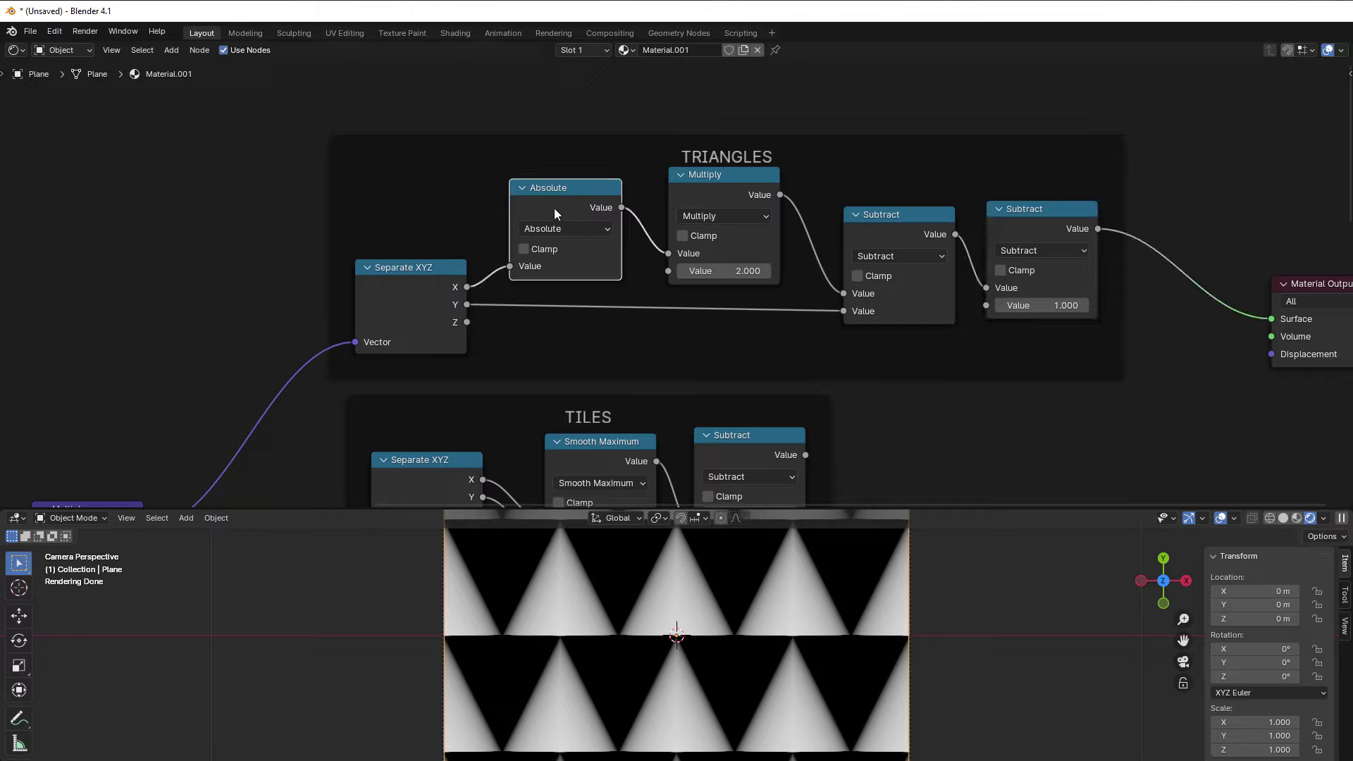
drag(726, 270, 709, 271)
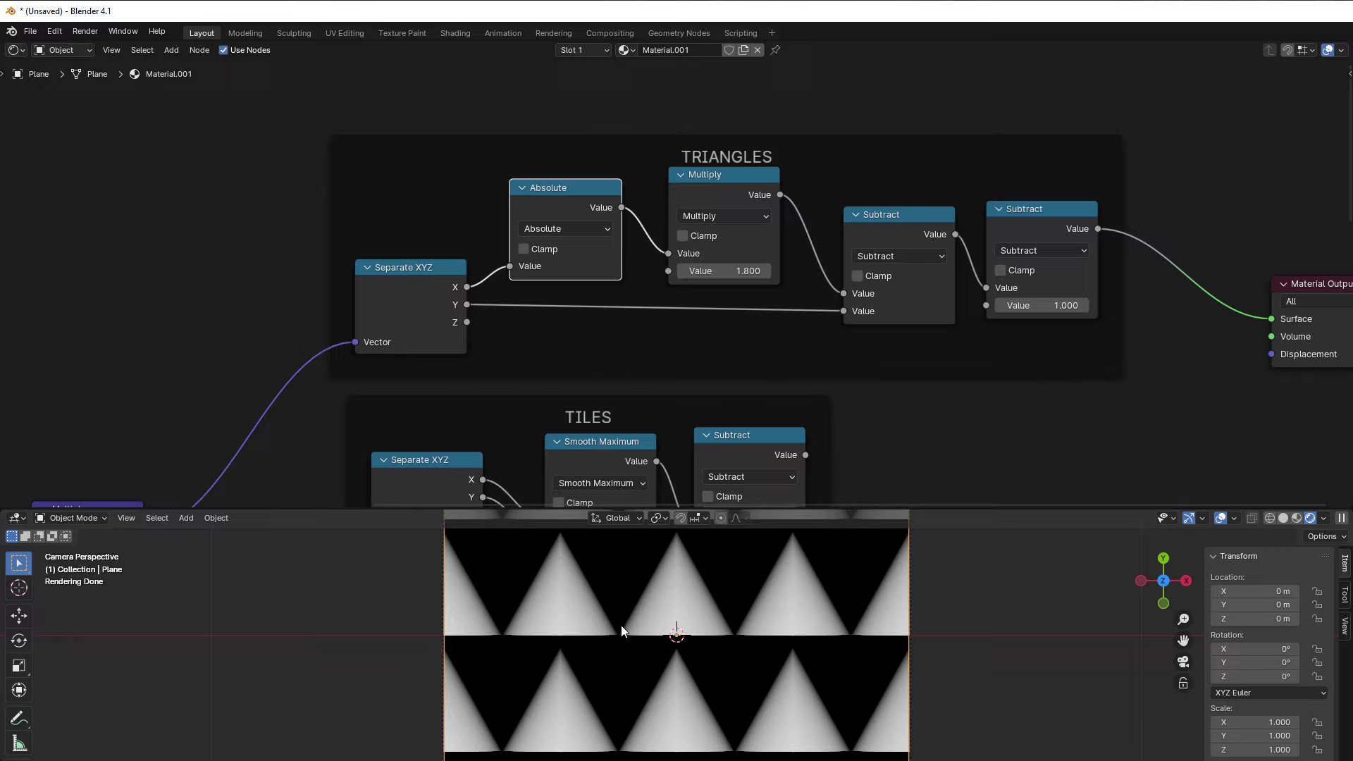
click(737, 271)
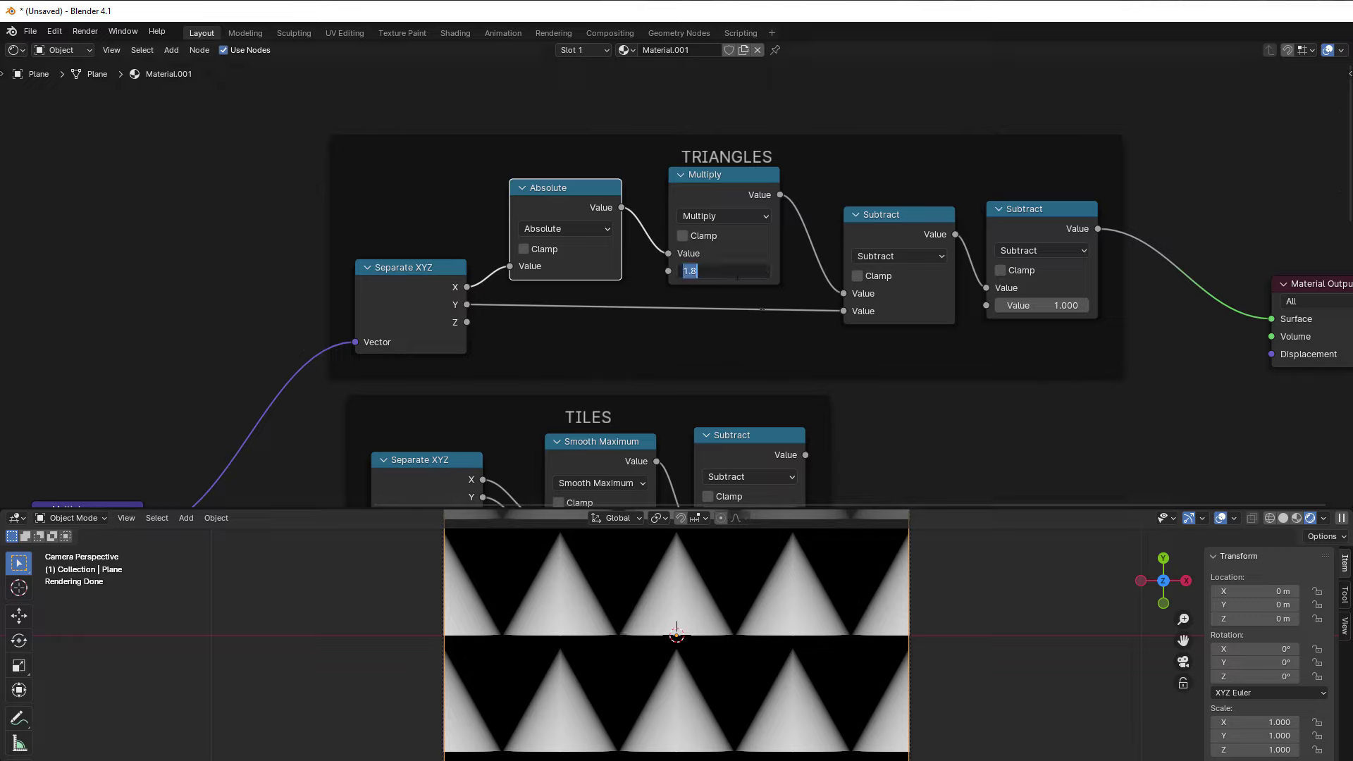
text(2)
key(Return)
scroll(720, 661, down, 2)
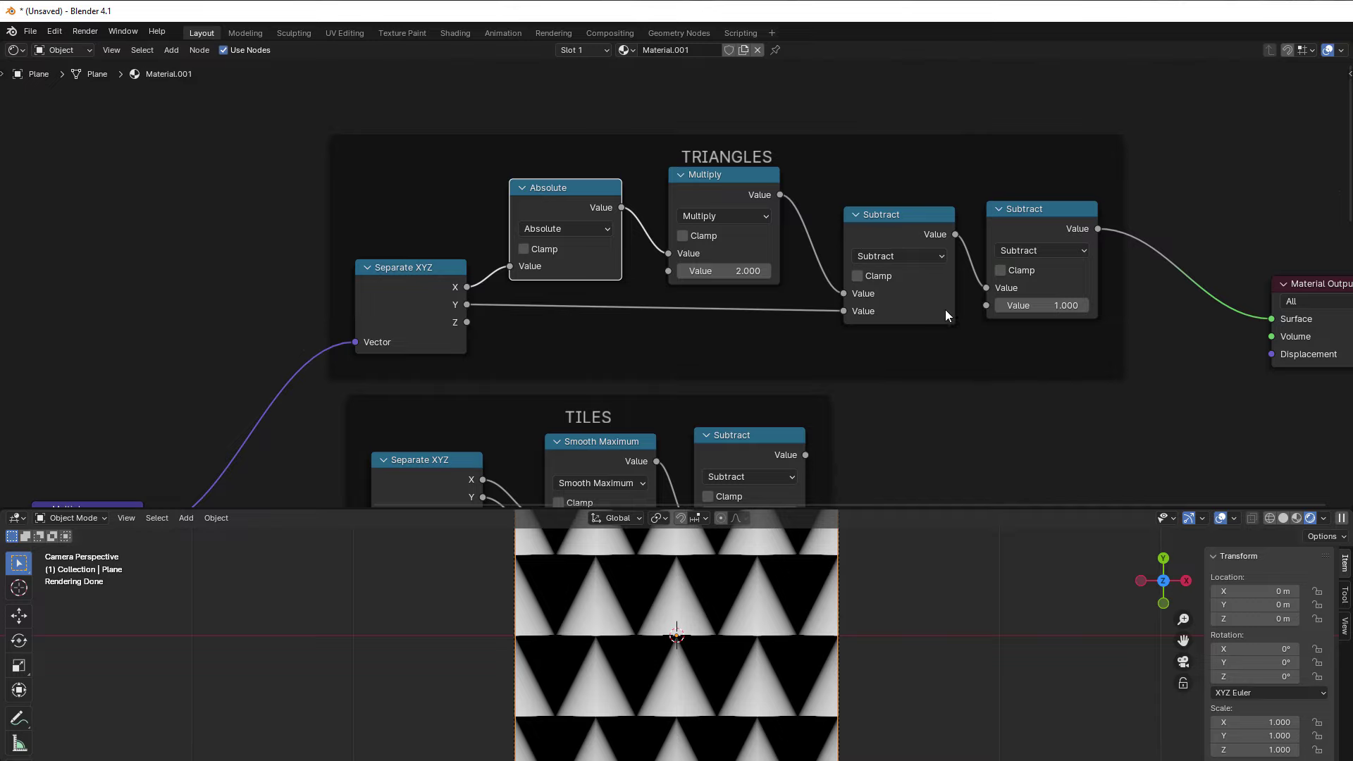
middle_drag(1021, 333, 902, 336)
scroll(871, 307, up, 1)
drag(870, 298, 1189, 335)
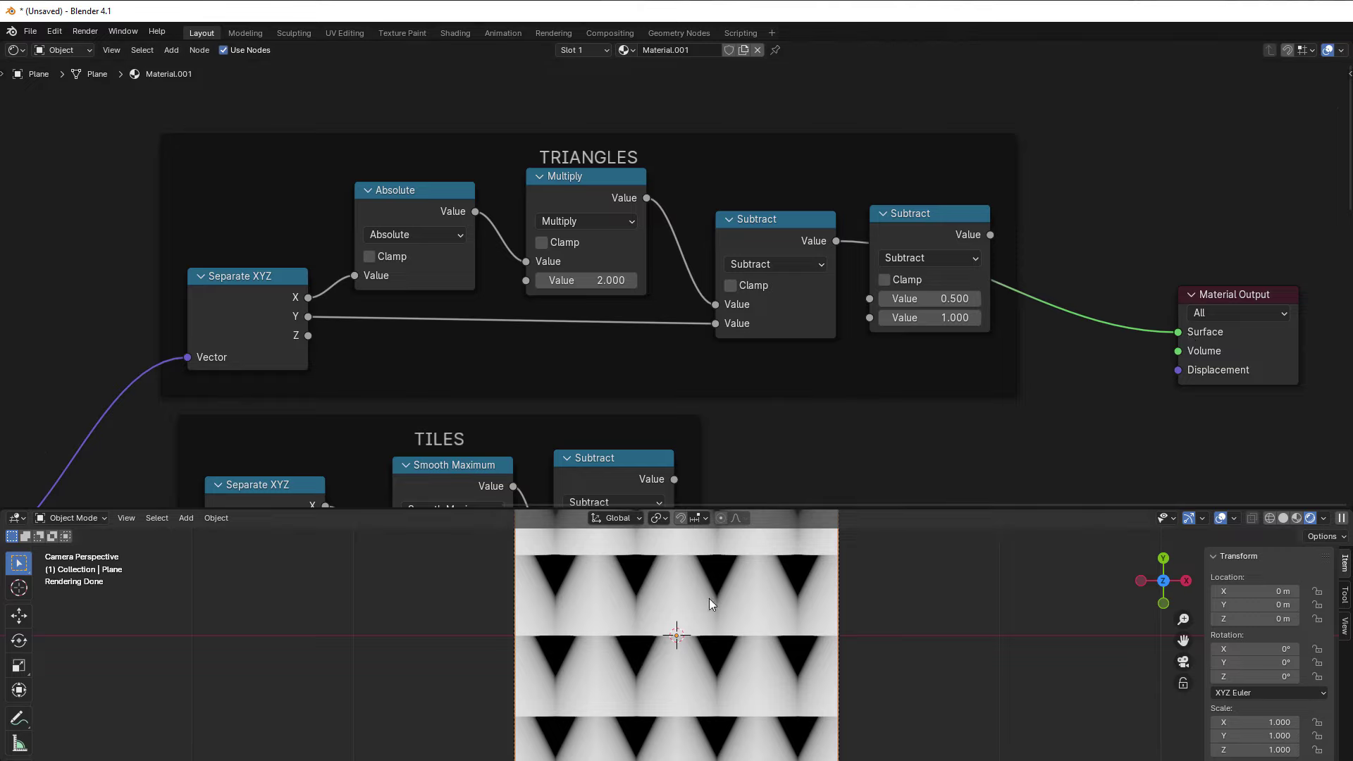
click(854, 262)
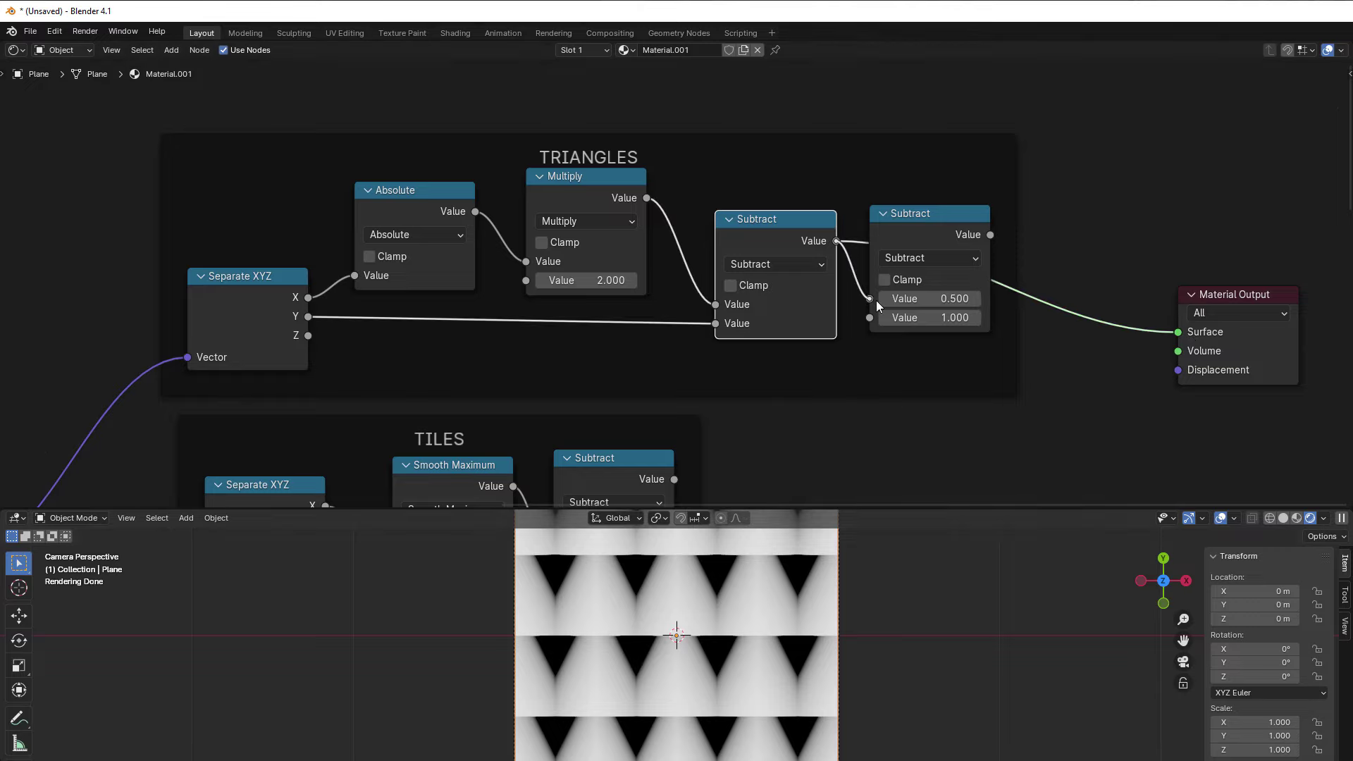
drag(877, 300, 872, 317)
drag(991, 235, 1166, 330)
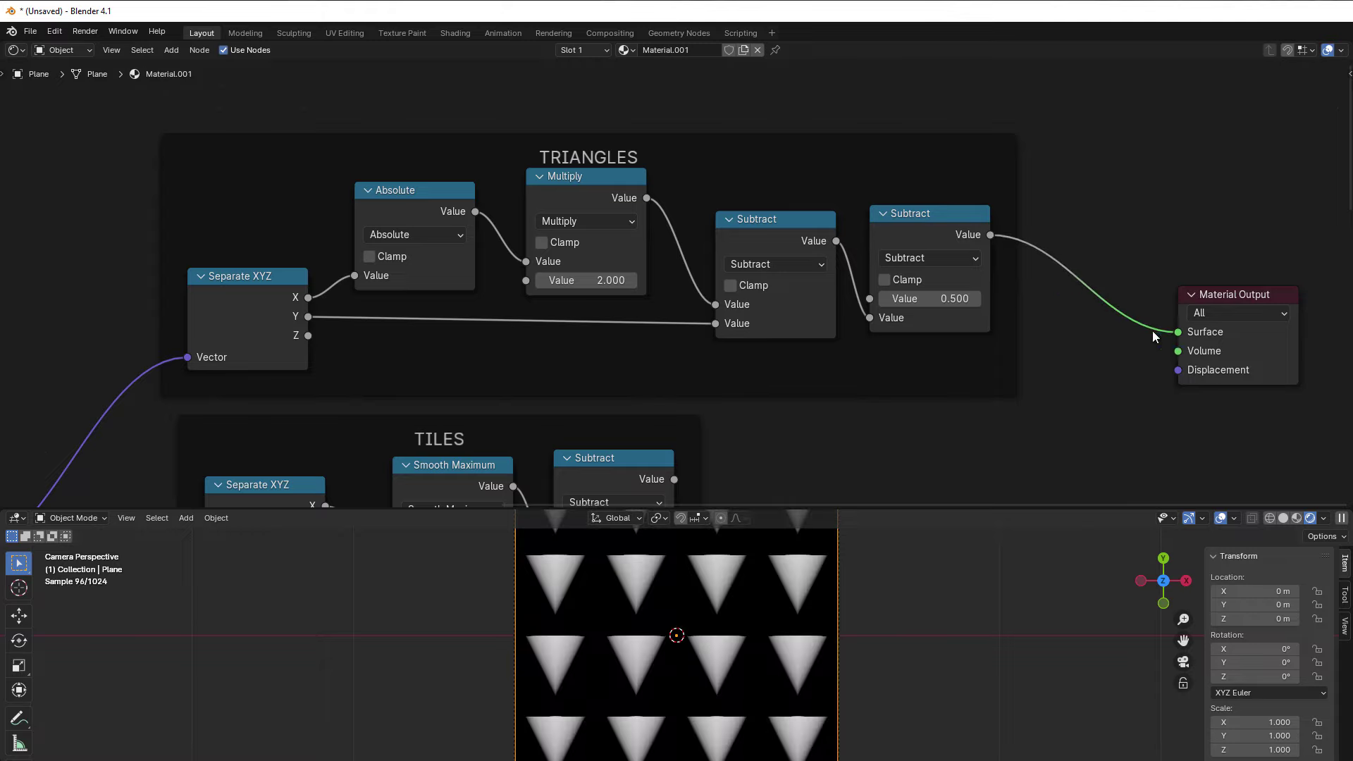
click(900, 307)
text(1)
key(Return)
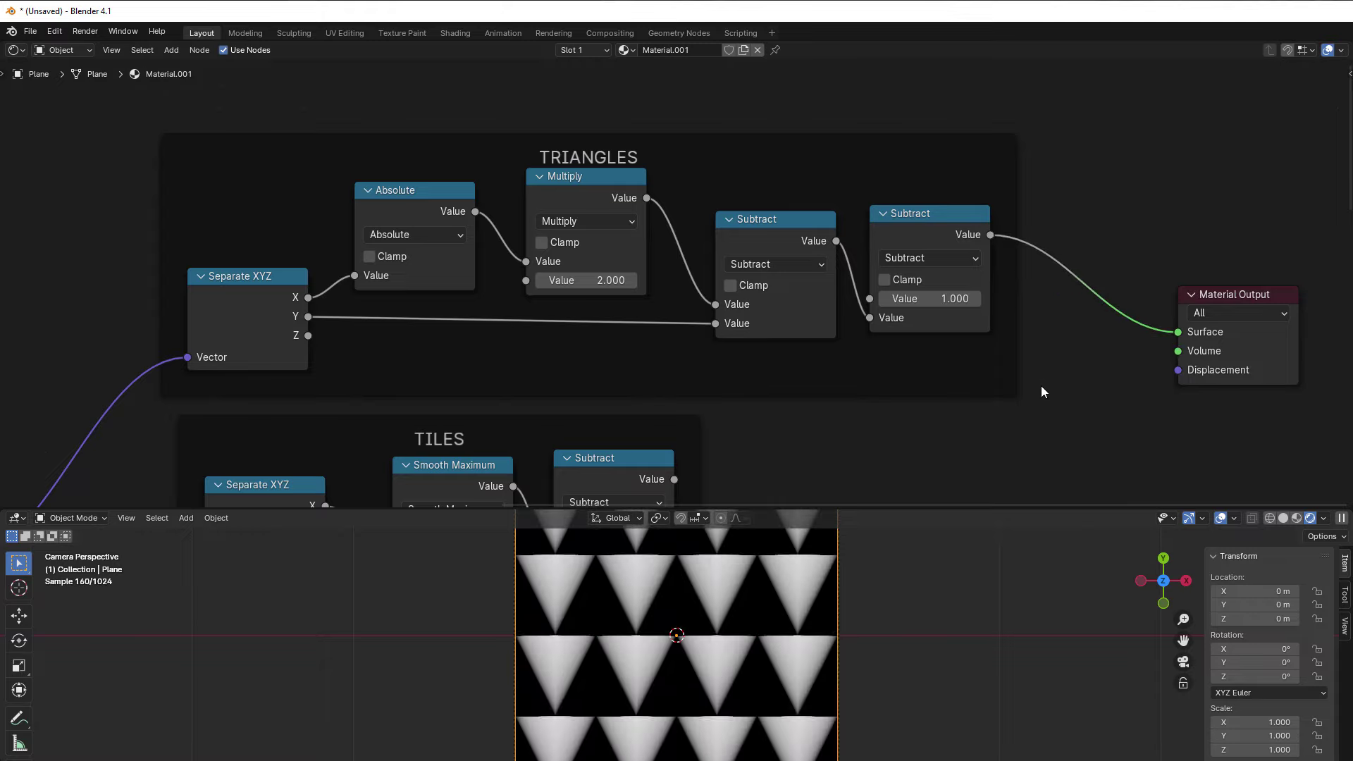
drag(870, 318, 873, 306)
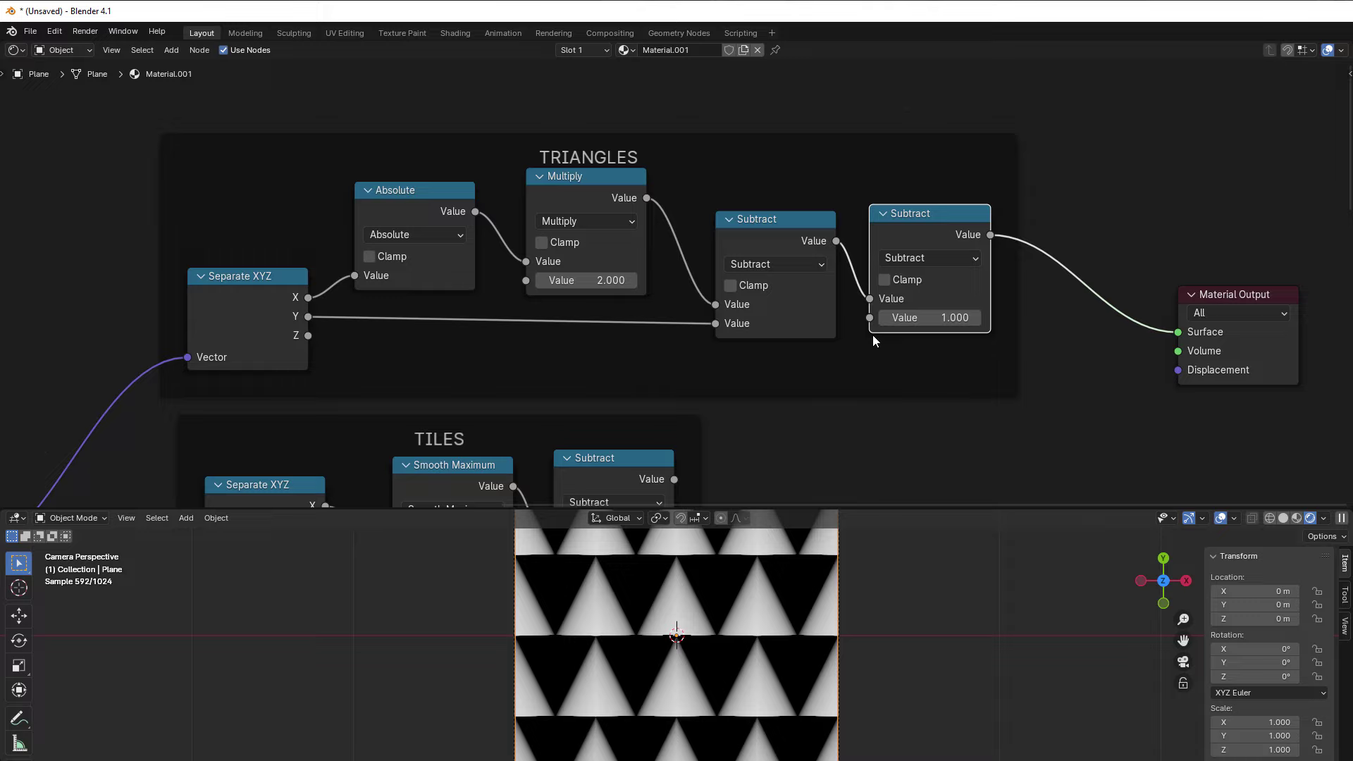
scroll(804, 384, down, 4)
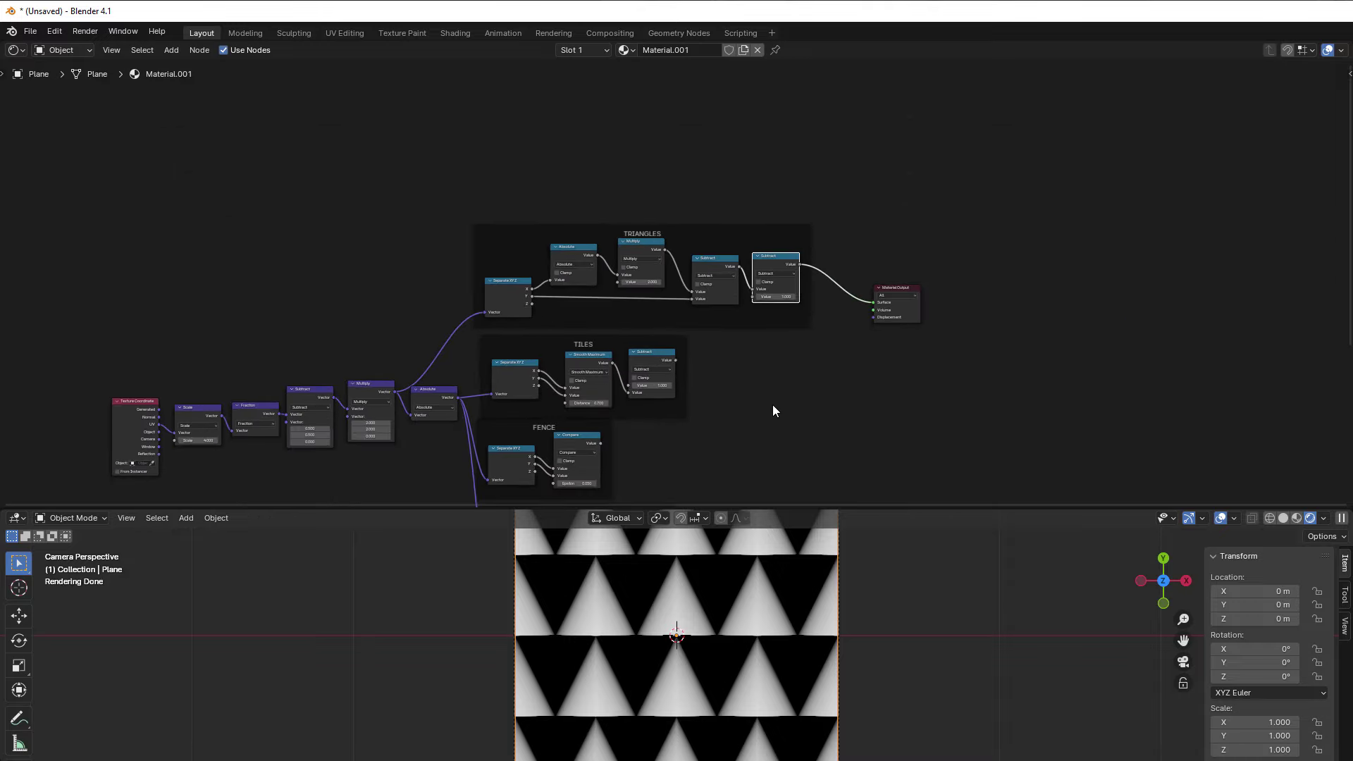
scroll(772, 411, up, 2)
middle_drag(773, 408, 976, 172)
scroll(956, 412, up, 1)
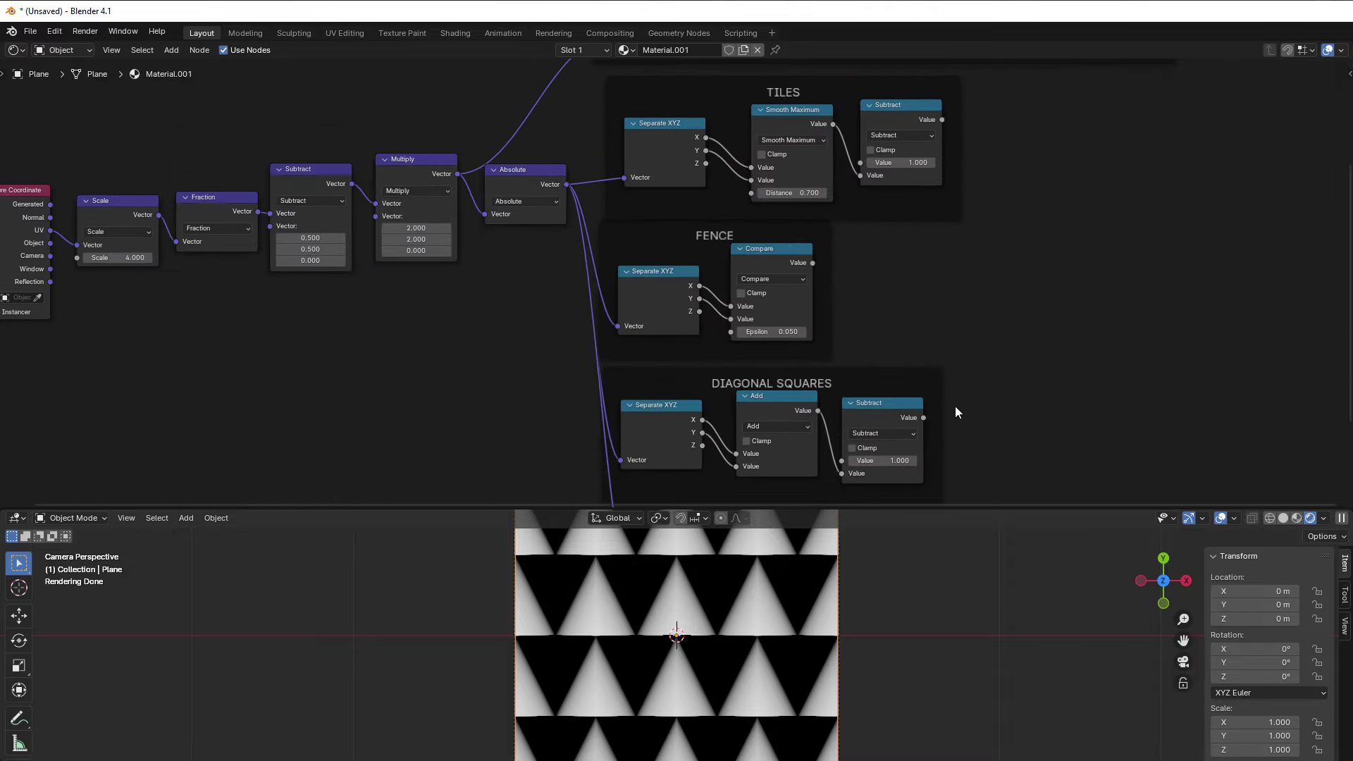
middle_drag(954, 406, 887, 223)
scroll(1027, 356, up, 3)
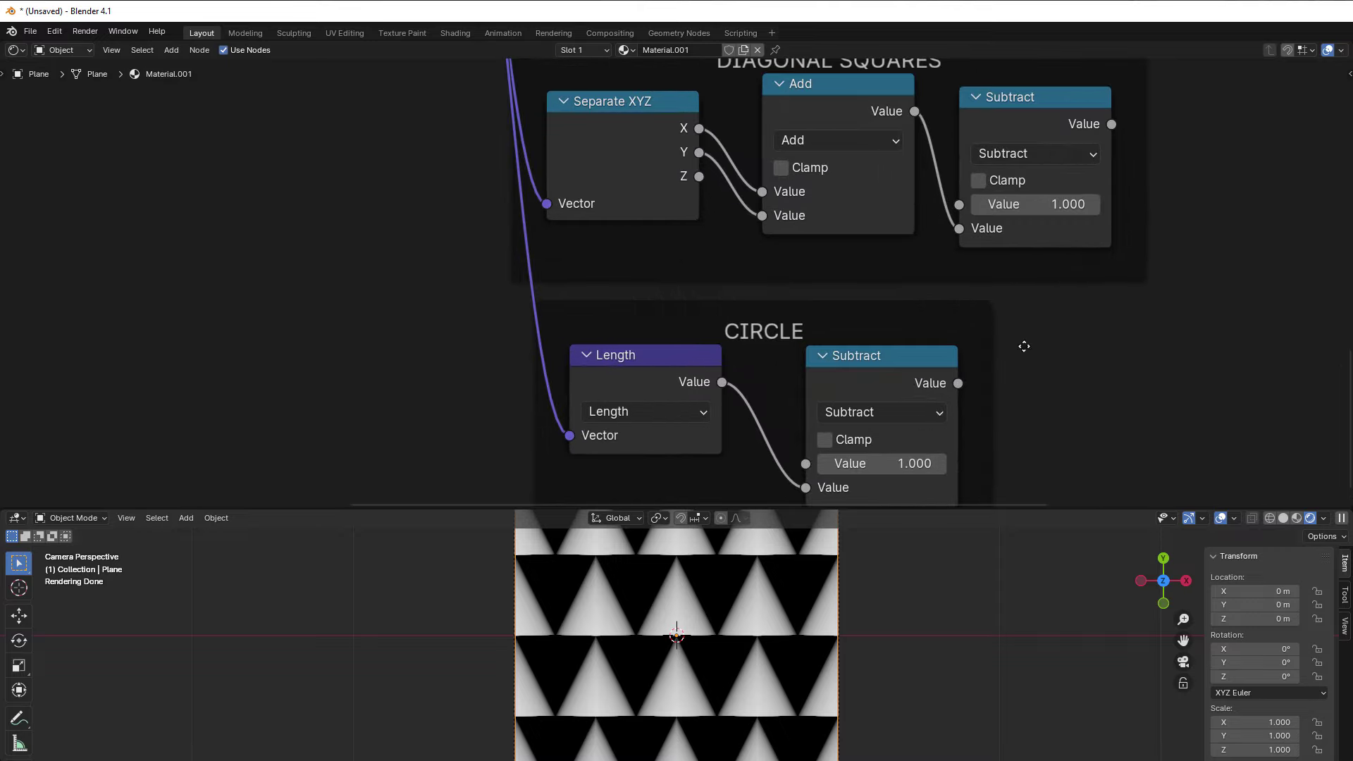
middle_drag(1024, 346, 971, 101)
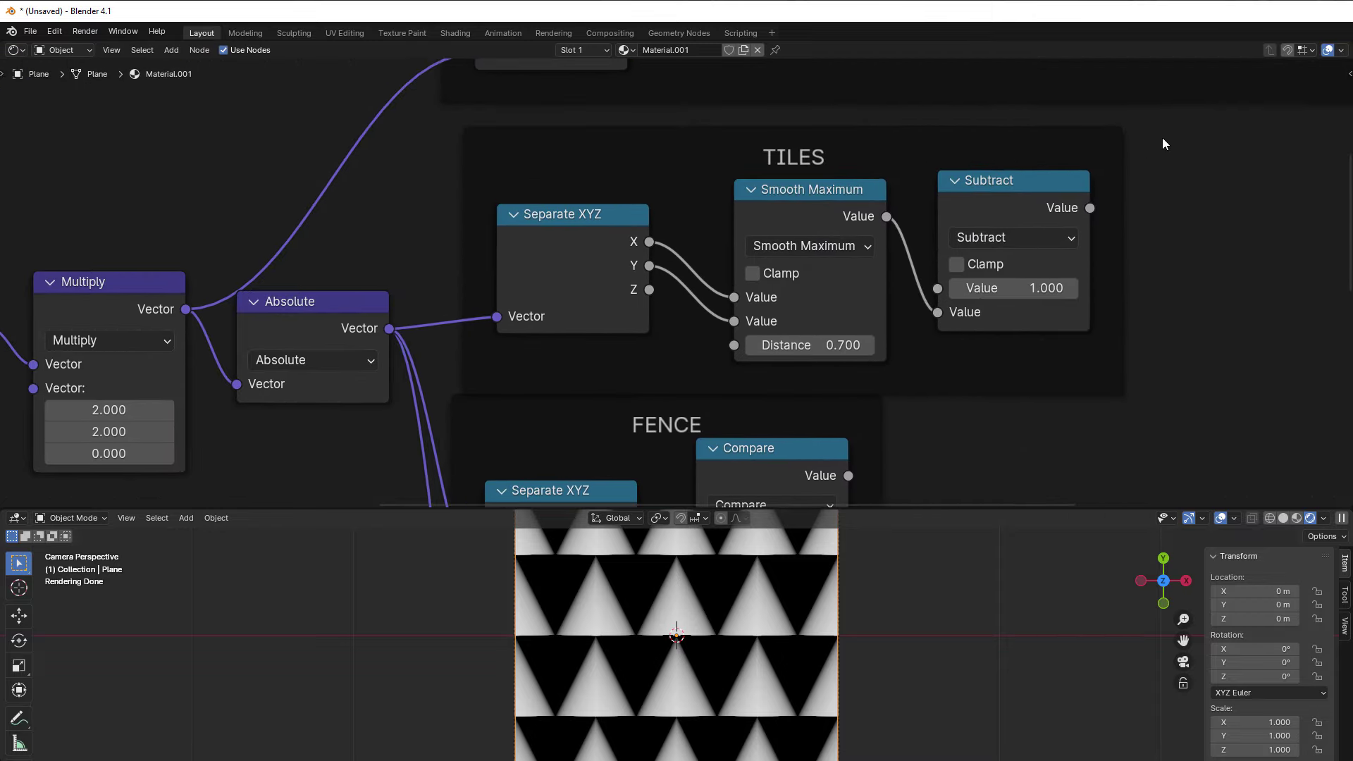
middle_drag(1163, 139, 904, 468)
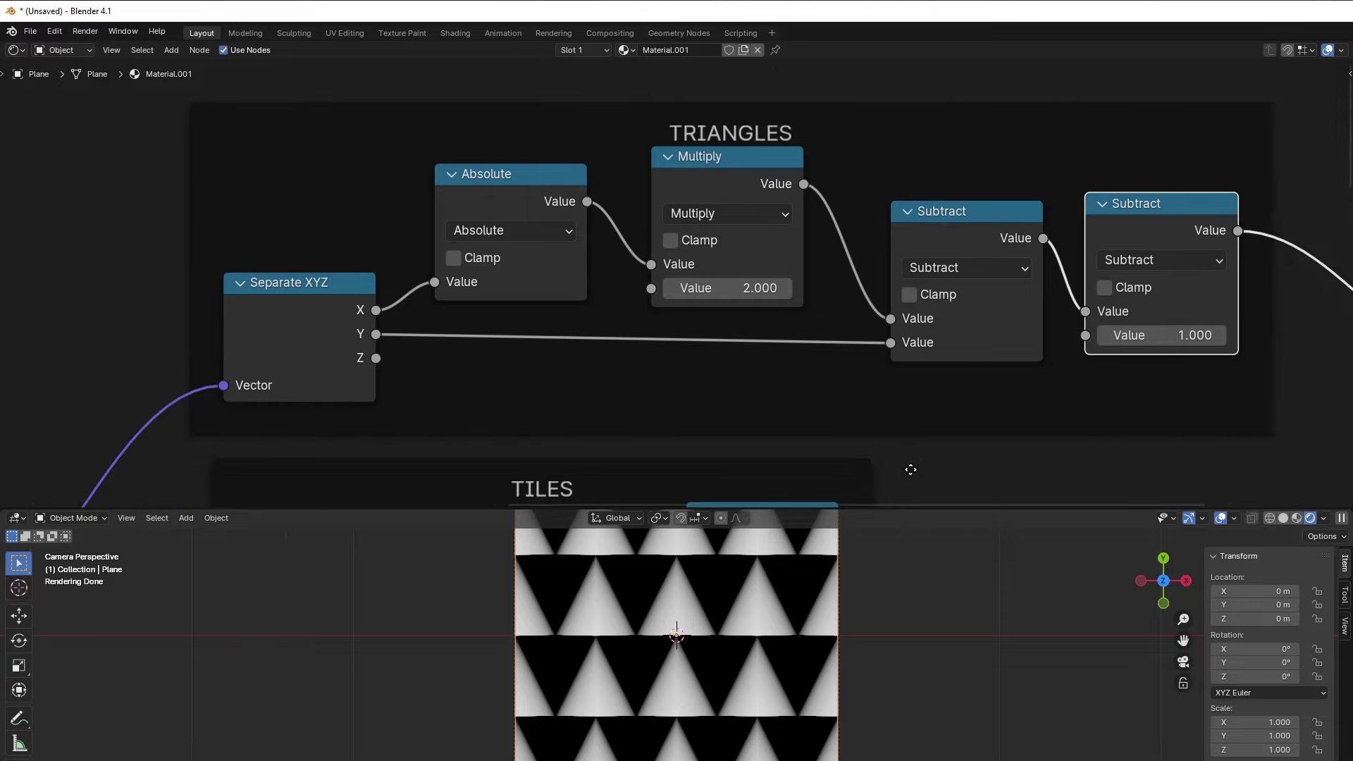